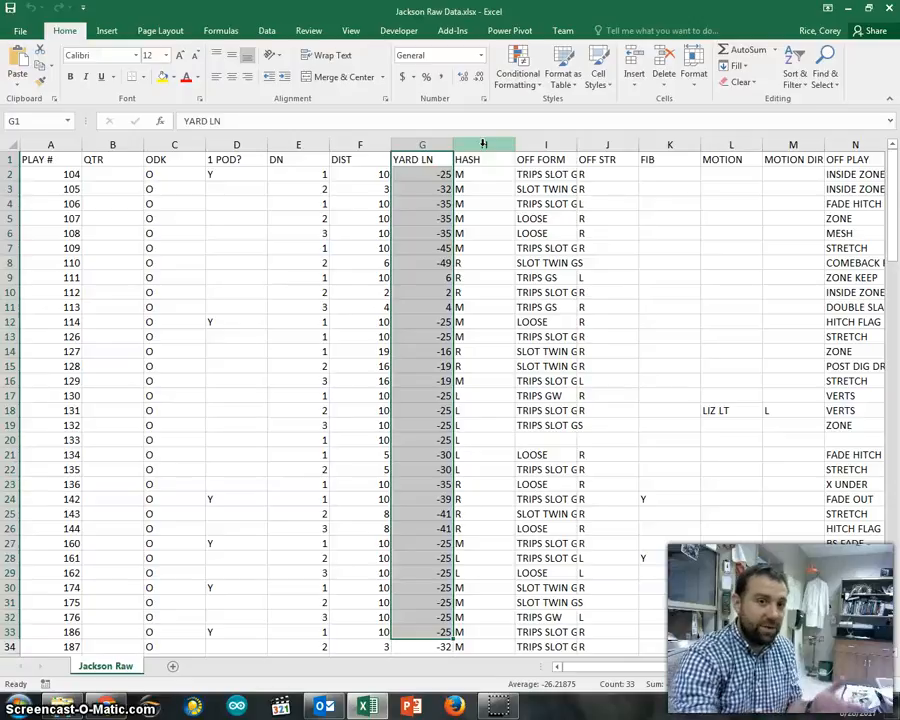
- Insert a blank column H before the HASH column
click(476, 145)
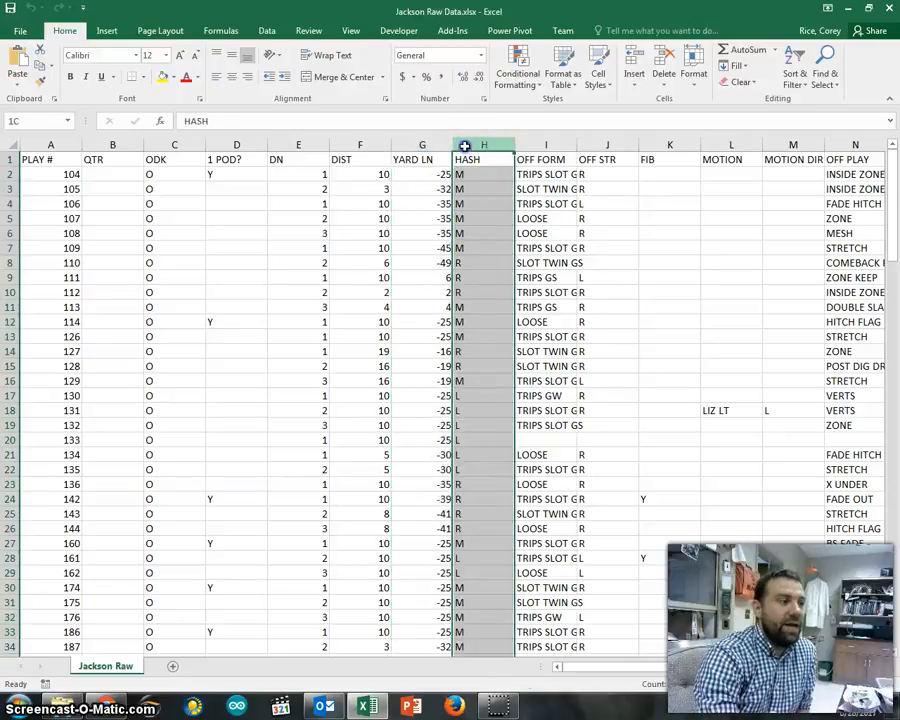
right_click(467, 147)
click(512, 244)
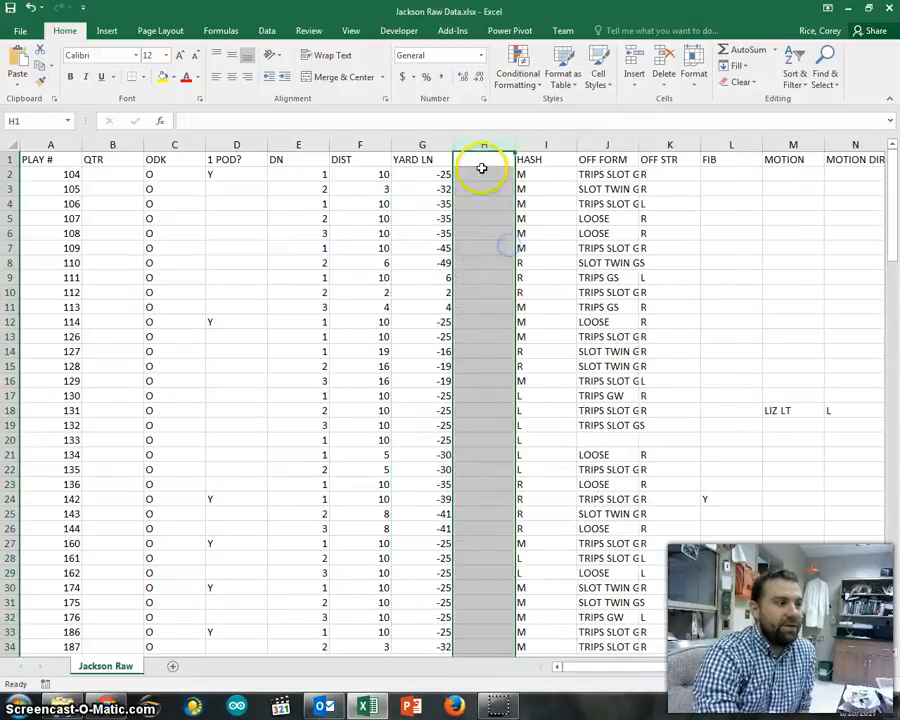
- Head the new column H1 'field position'
click(482, 159)
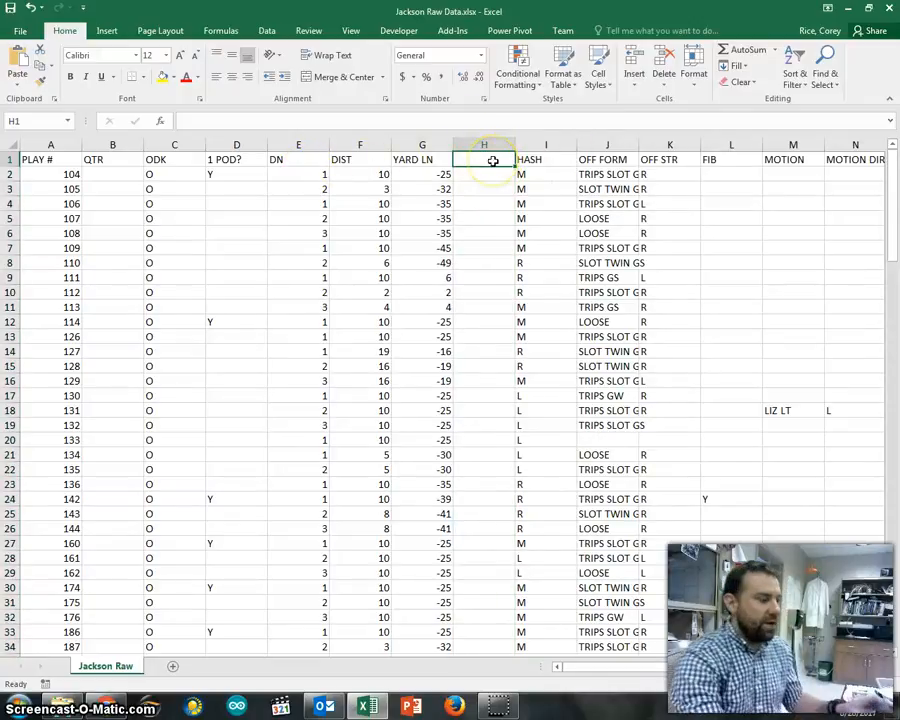
text(fie)
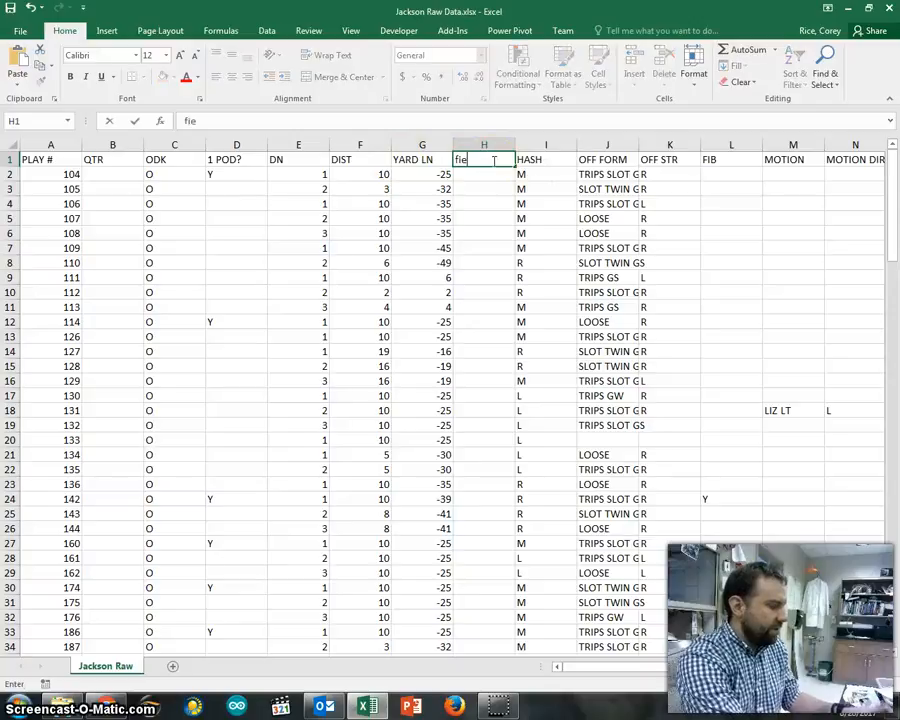
text(ld position)
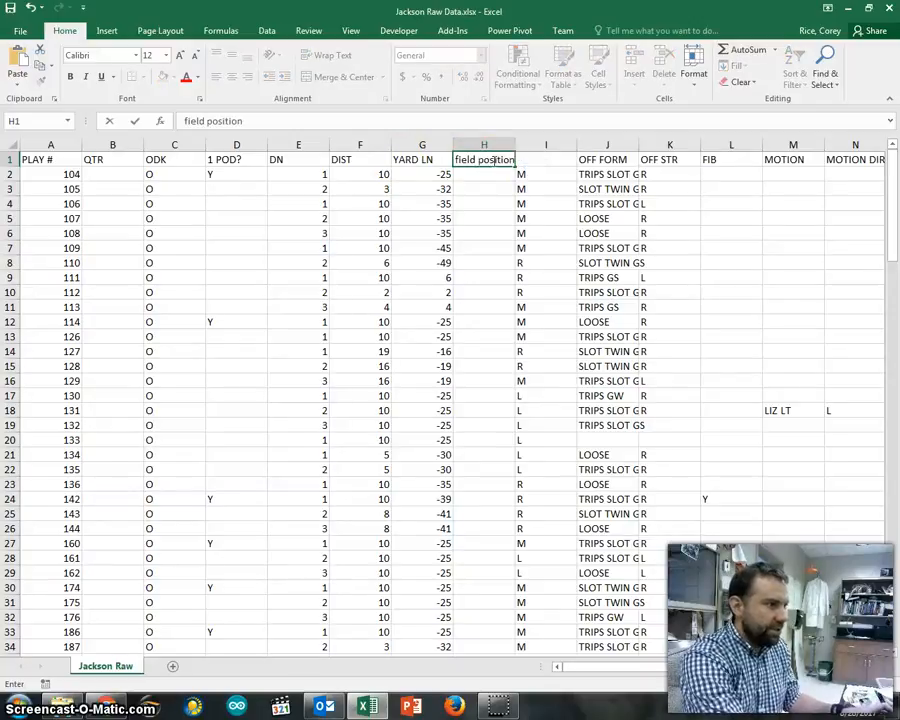
key(Return)
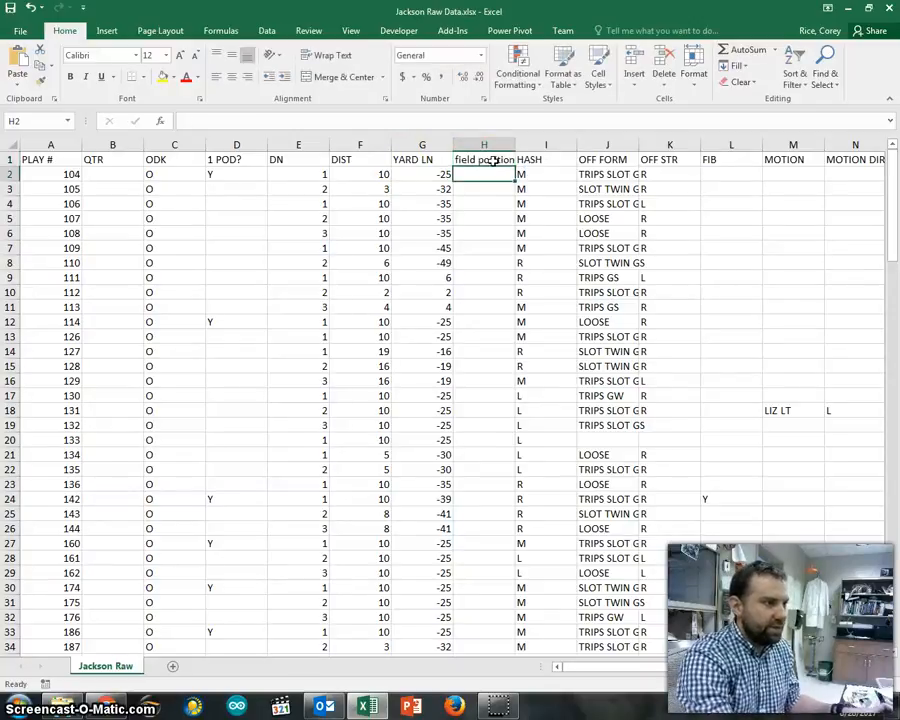
- AutoFit column H to its header and enter a trial =G2*2 formula in H2
double_click(516, 145)
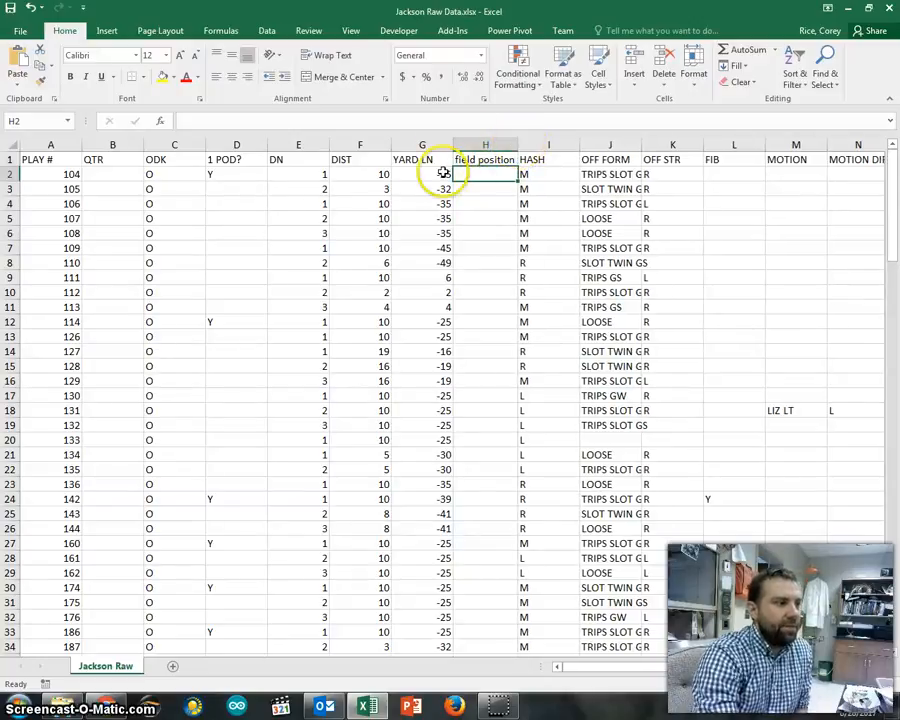
text(=)
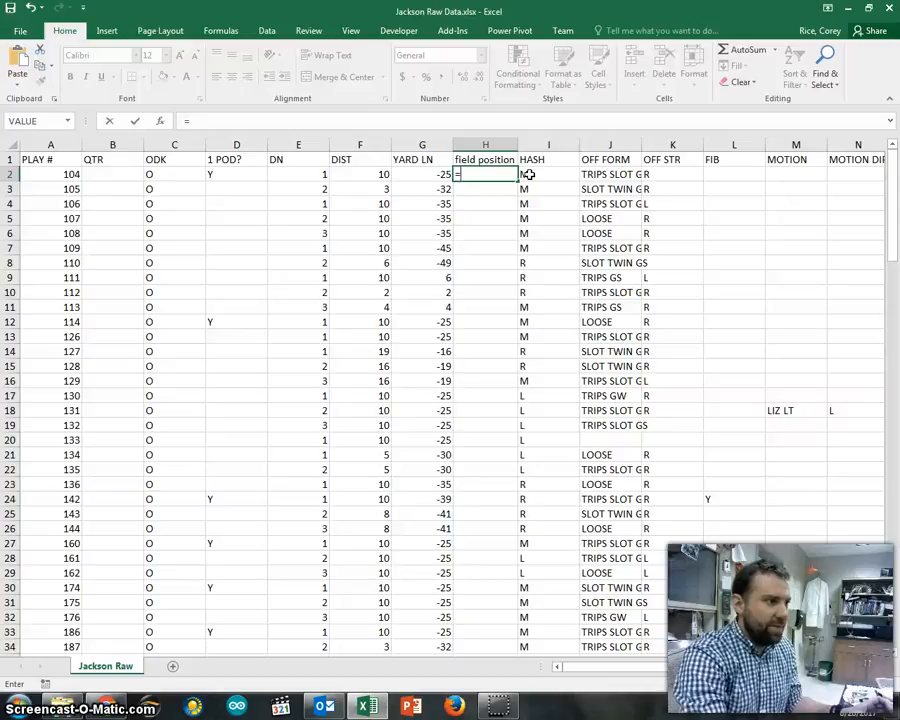
key(Left)
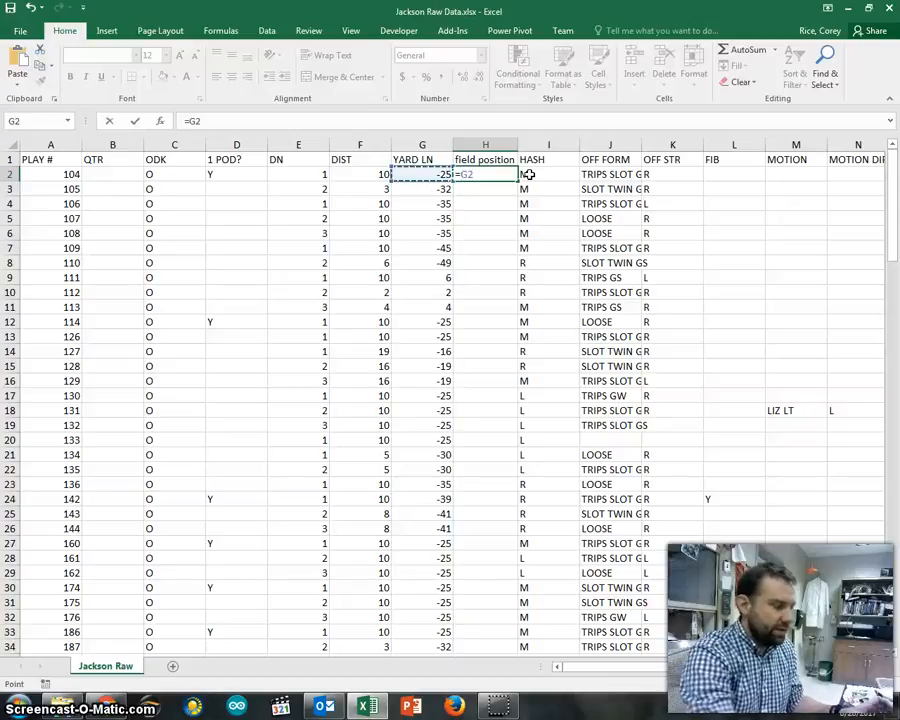
text(*)
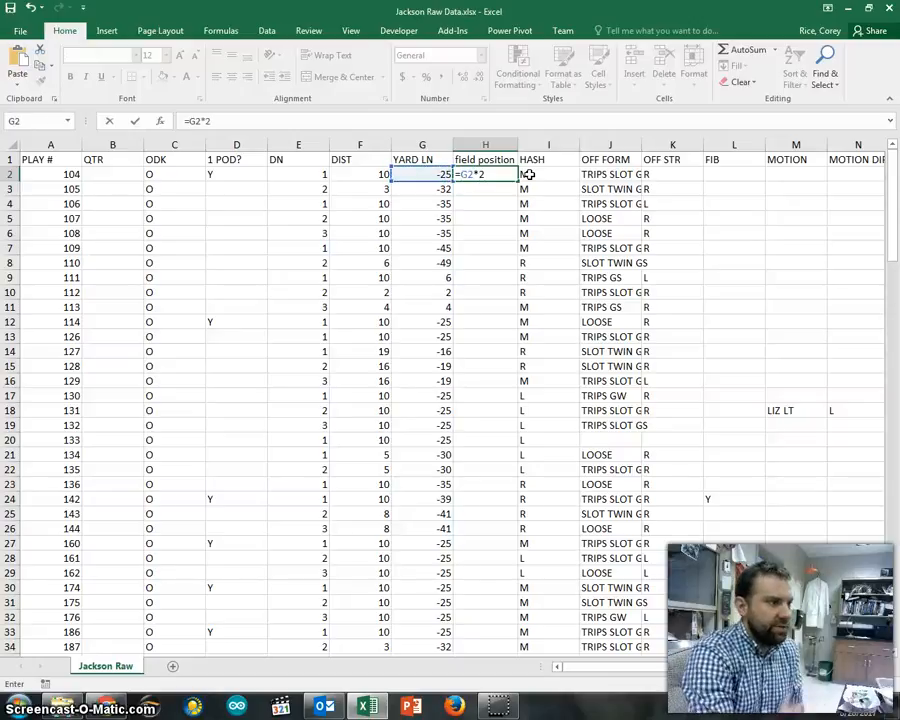
key(Return)
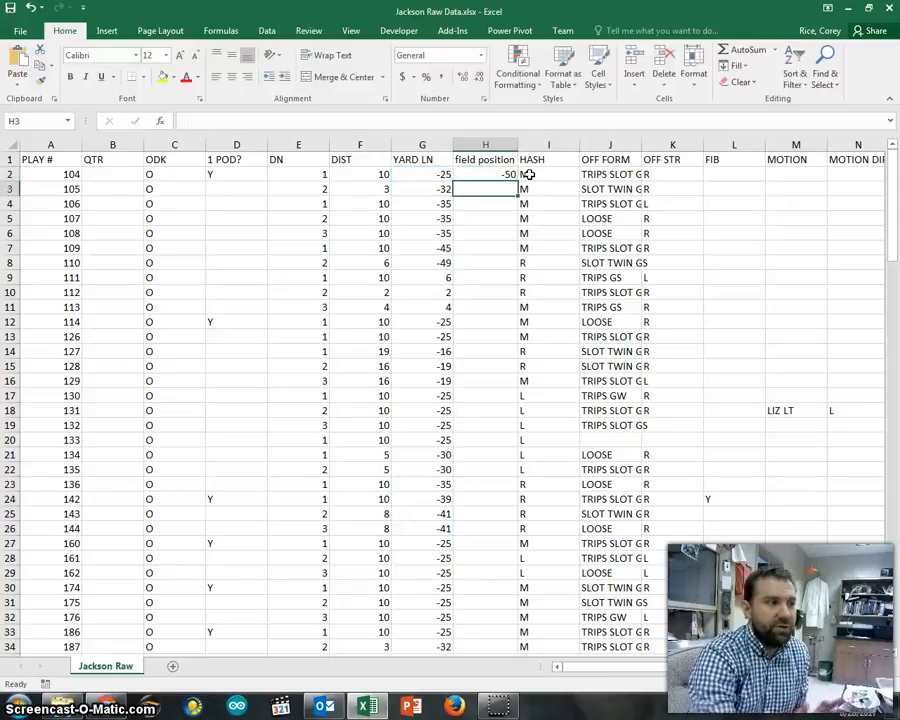
- Delete the trial =G2*2 formula so H2 is empty again
click(477, 176)
click(200, 121)
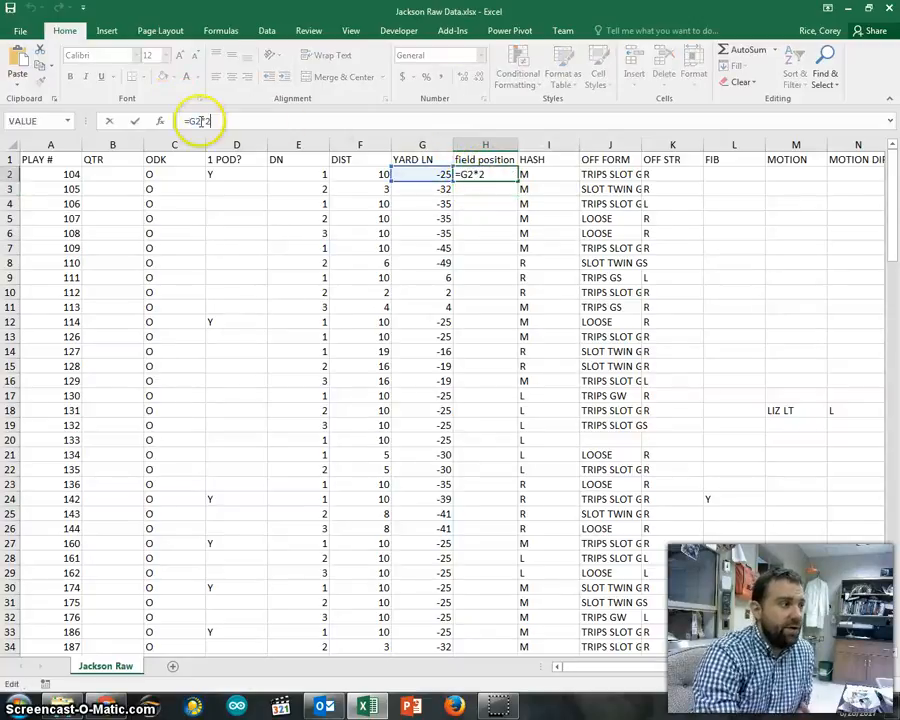
double_click(198, 121)
click(238, 124)
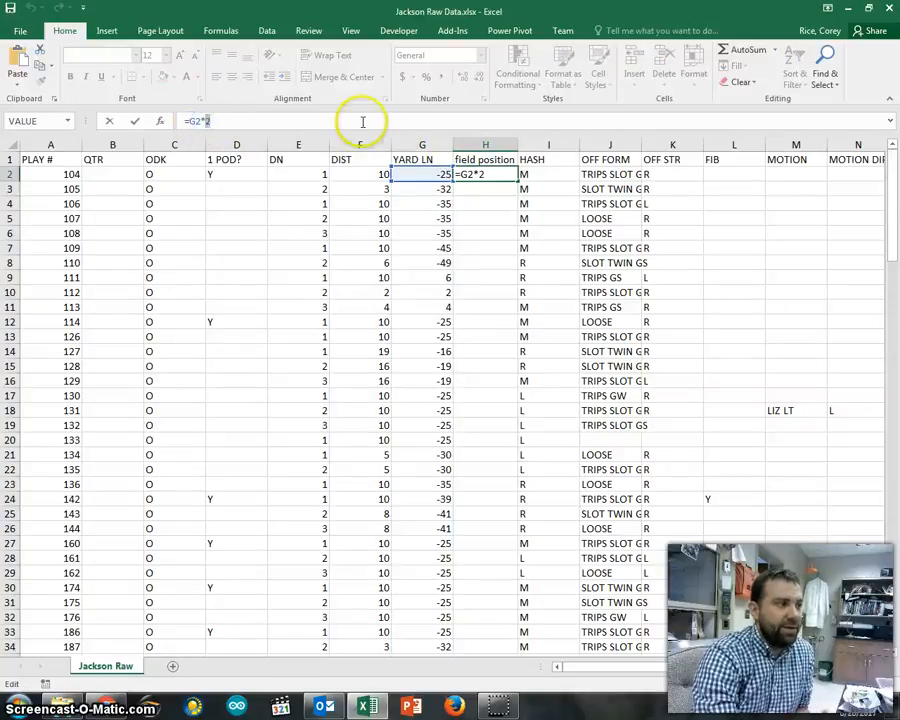
click(185, 121)
click(323, 122)
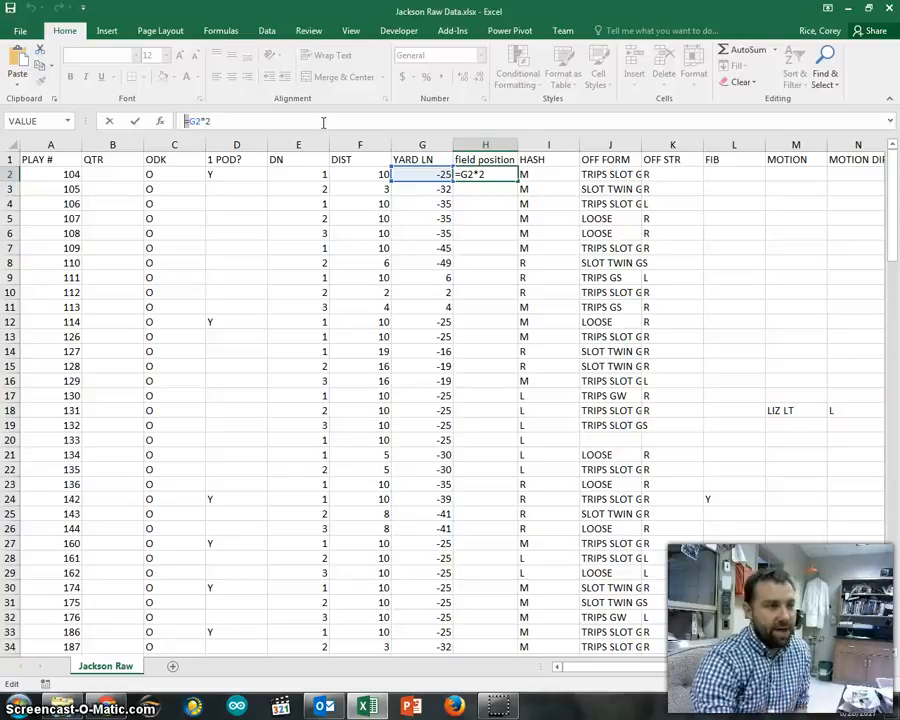
drag(305, 121, 157, 120)
key(Delete)
key(Return)
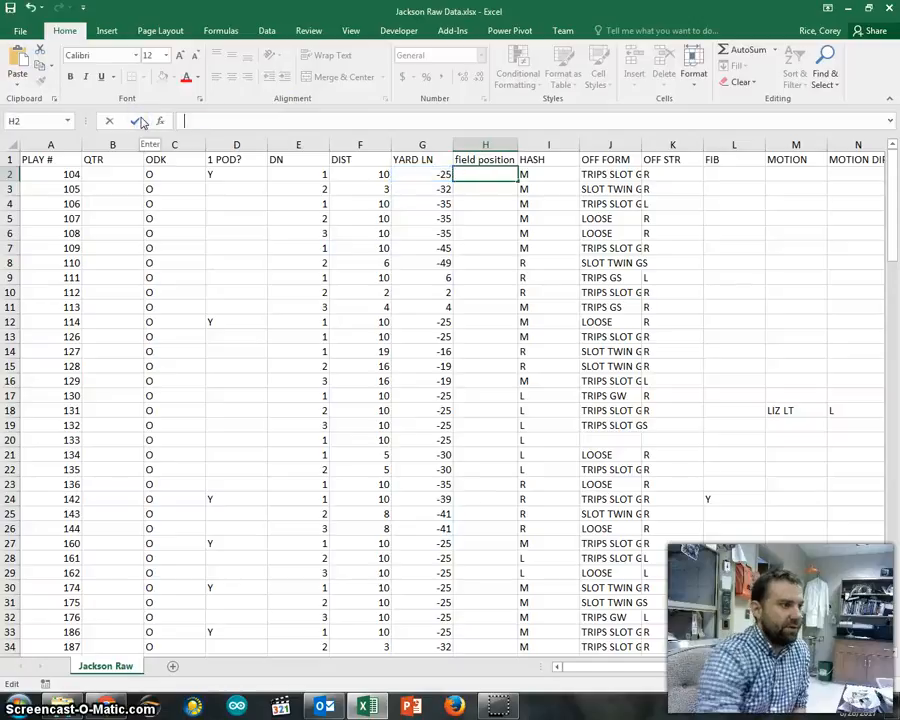
- Enter =IF(G2<0, "true", "False") in H2, showing true for the -25 yard line
click(480, 175)
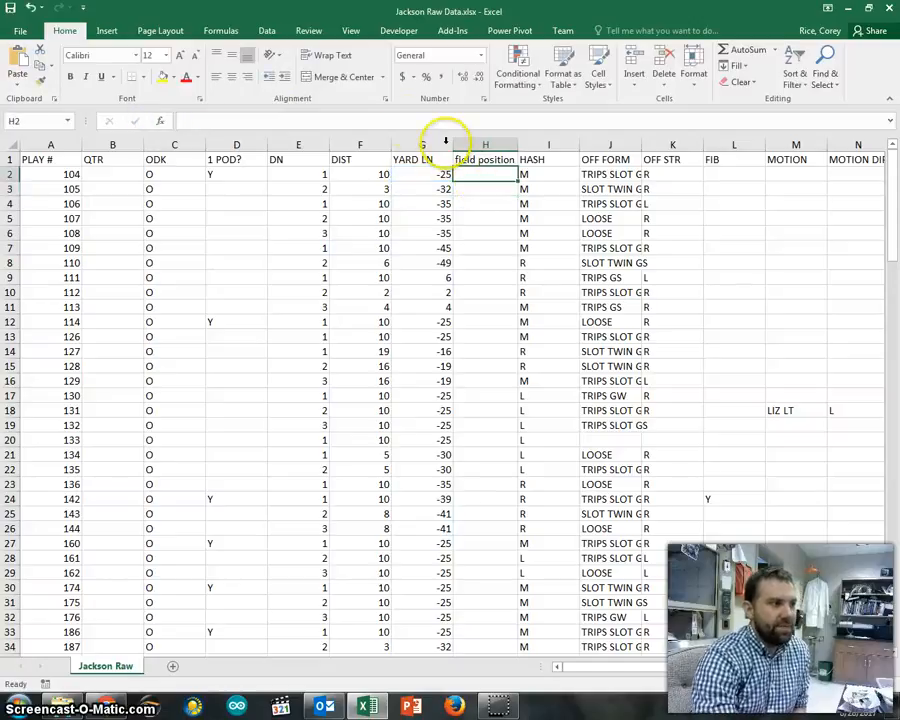
click(406, 121)
text(=)
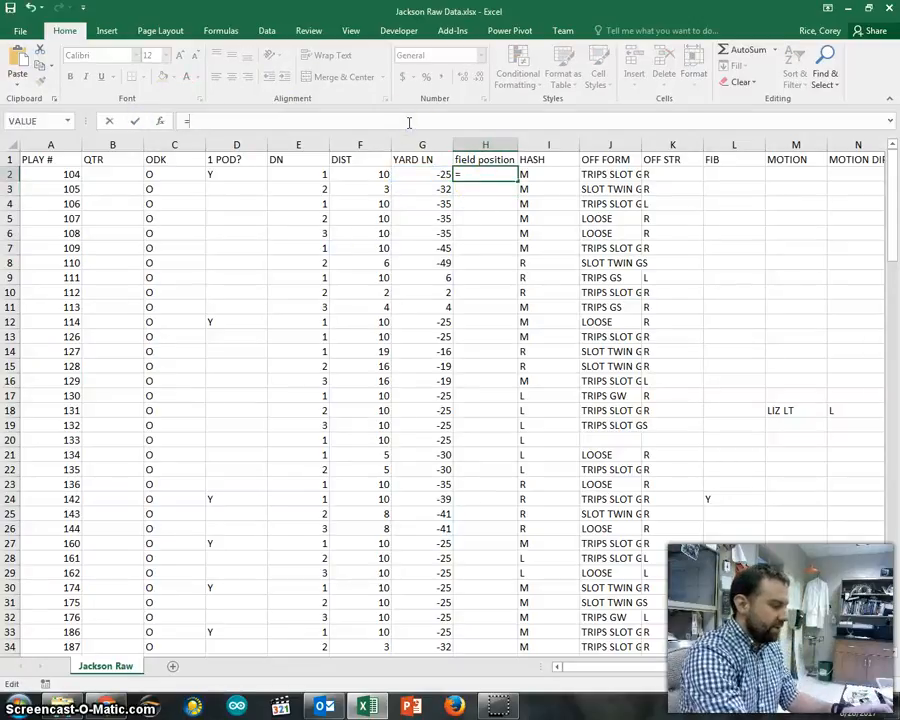
text(if()
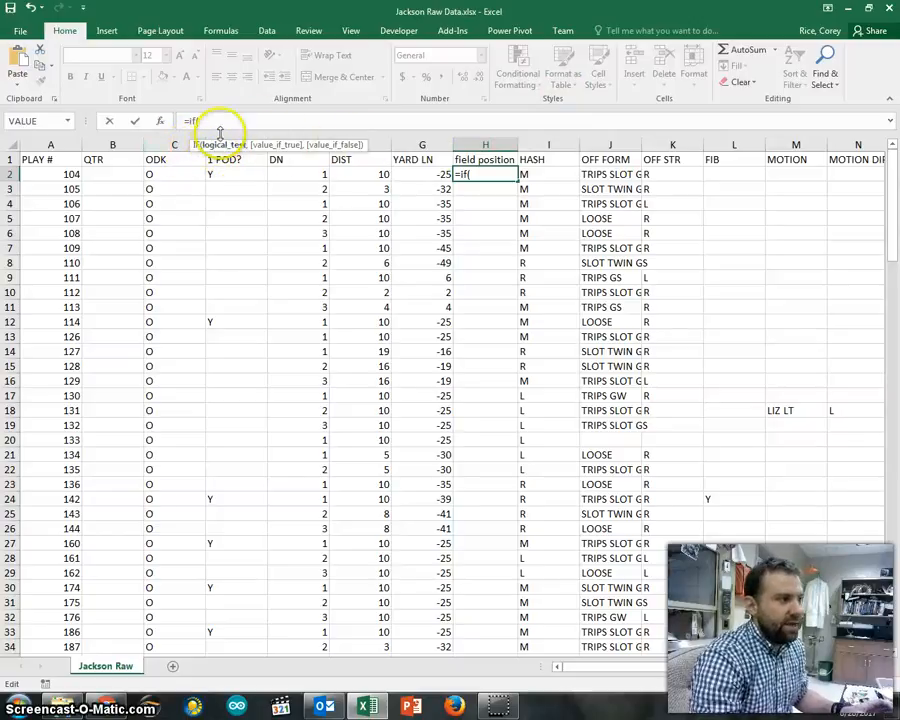
click(414, 174)
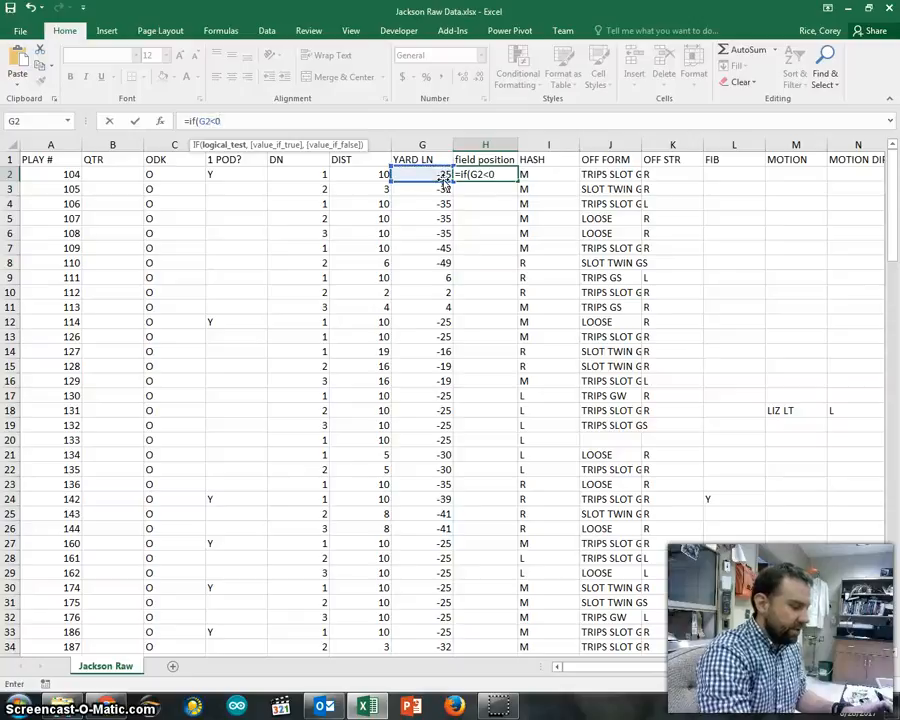
text(<0,)
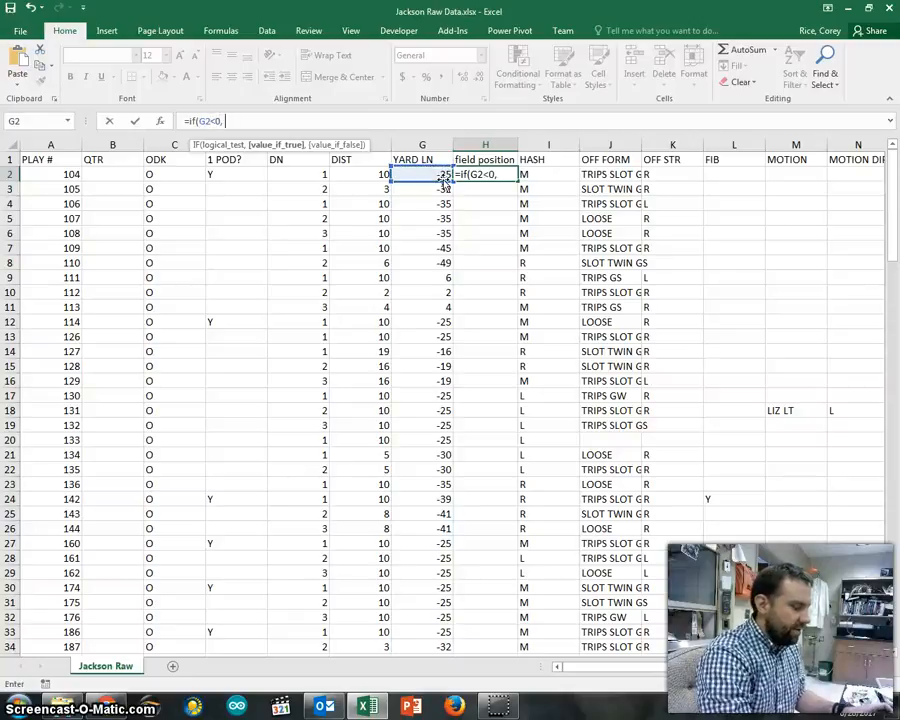
text( "t)
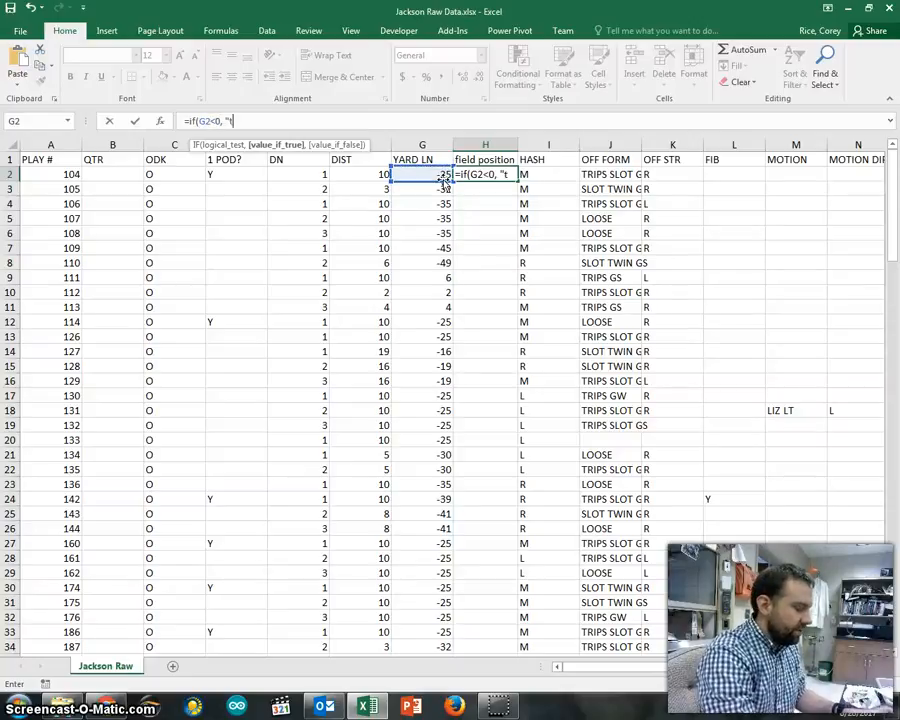
text(rue")
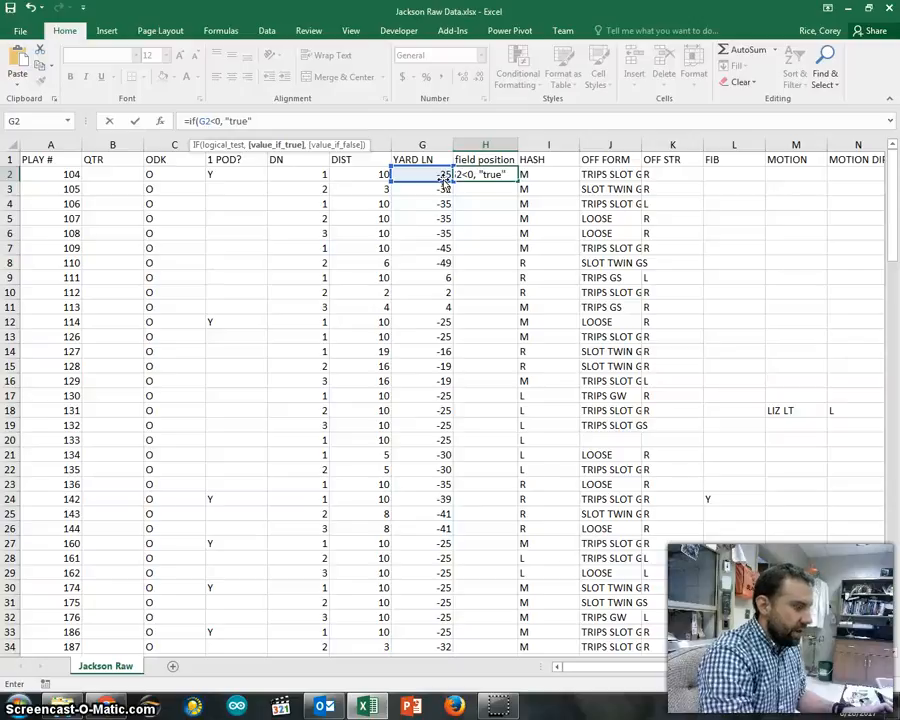
text(, ")
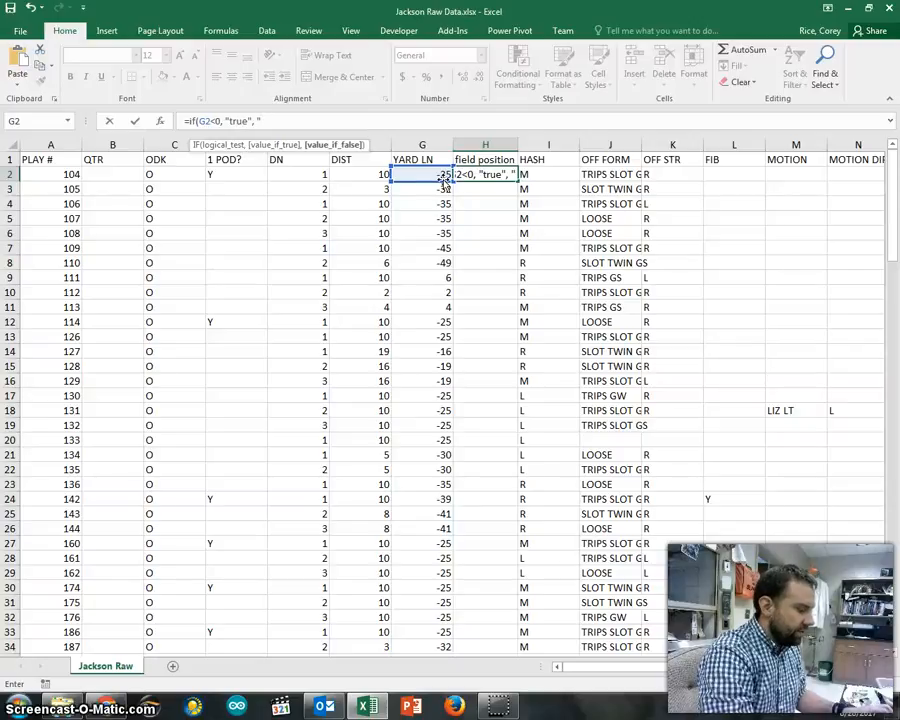
text(False)
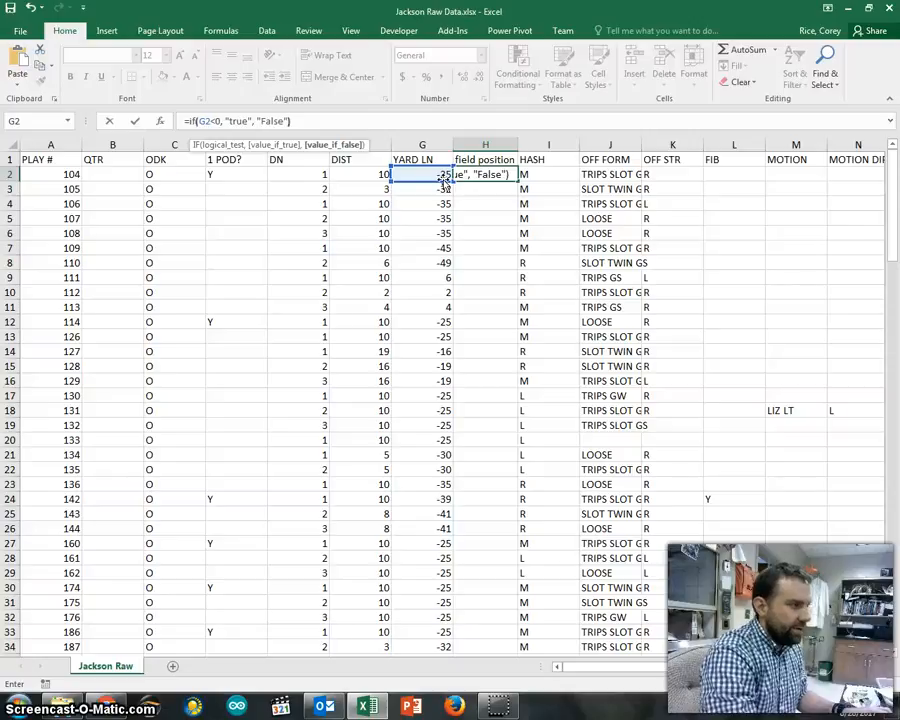
key(Return)
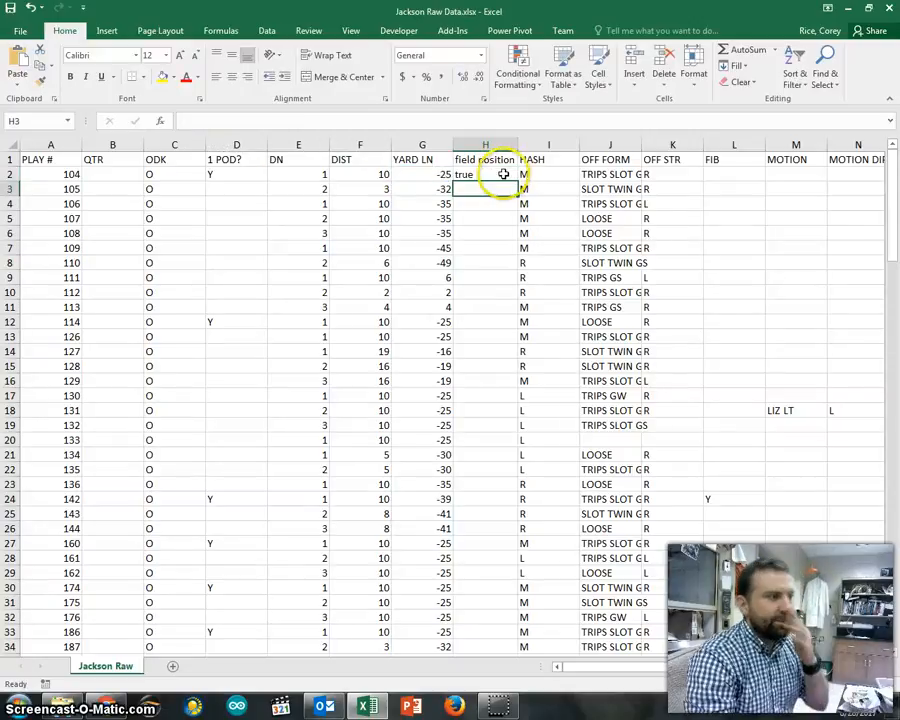
click(468, 172)
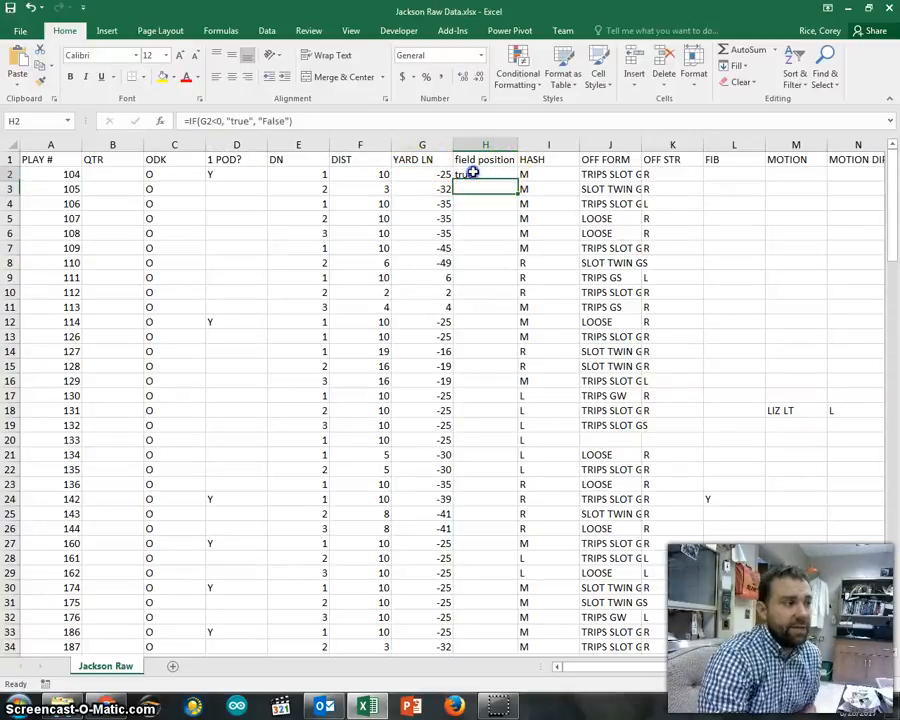
- Review the G2<0 test in H2's IF formula and recommit it
click(207, 121)
drag(201, 121, 200, 121)
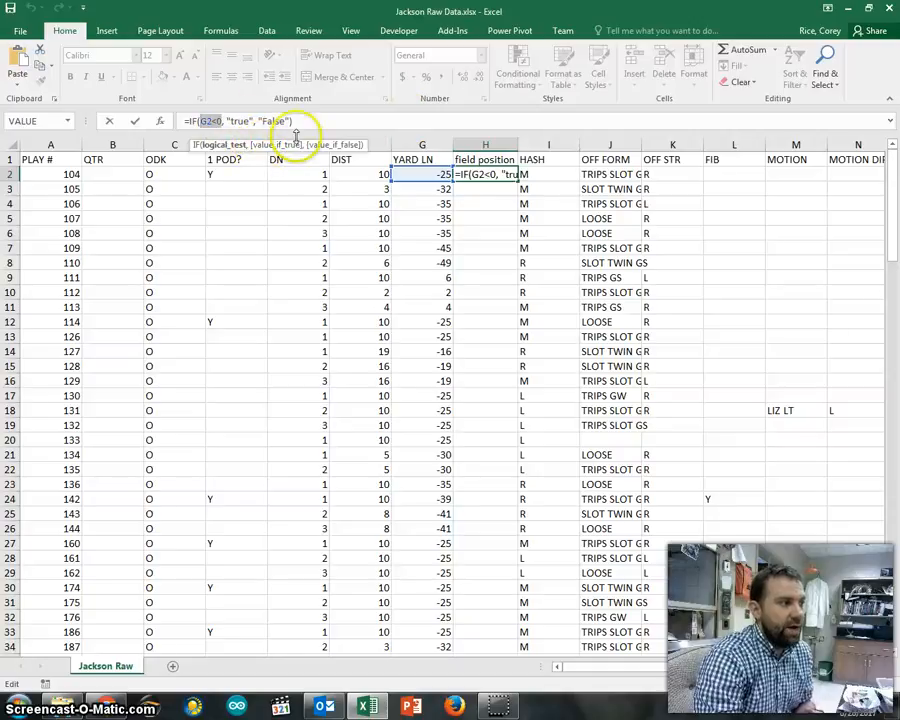
click(381, 119)
key(Return)
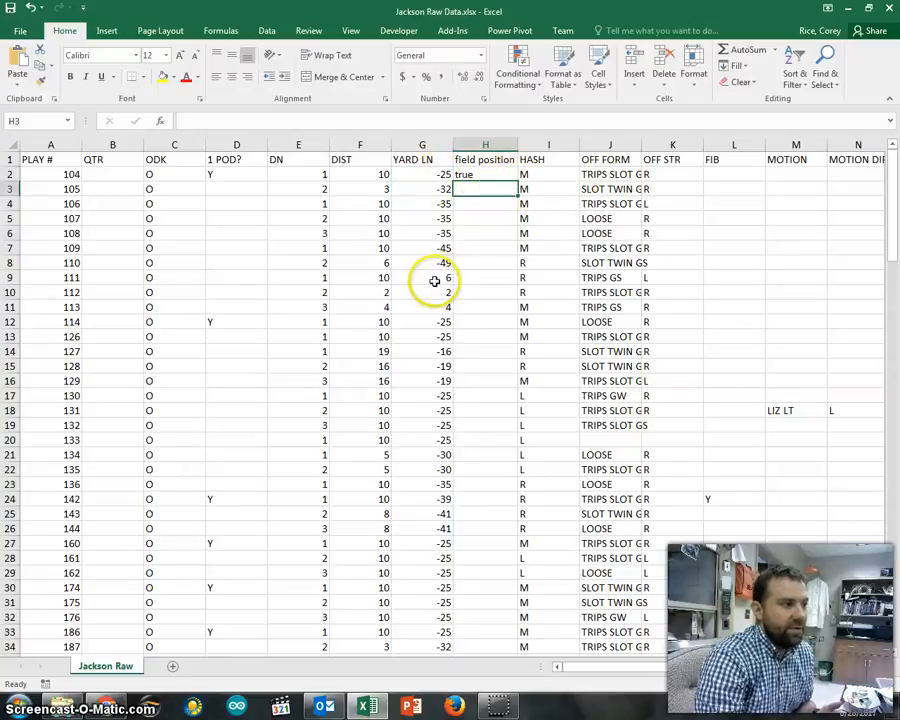
- Fill the IF formula from H2 down to H32, checking the False result in row 9
click(497, 175)
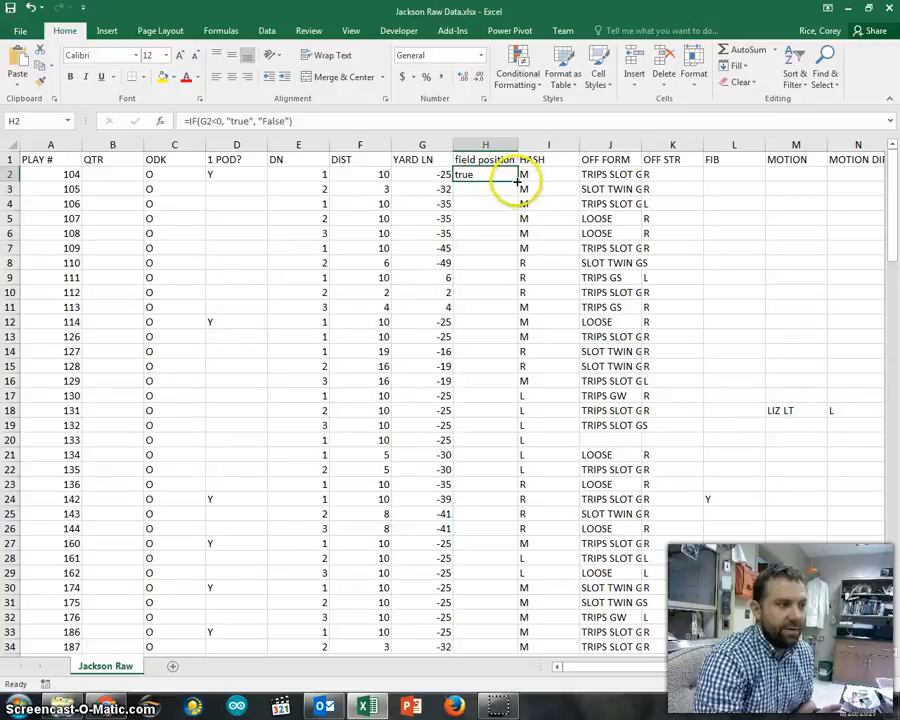
drag(518, 182, 526, 623)
click(510, 280)
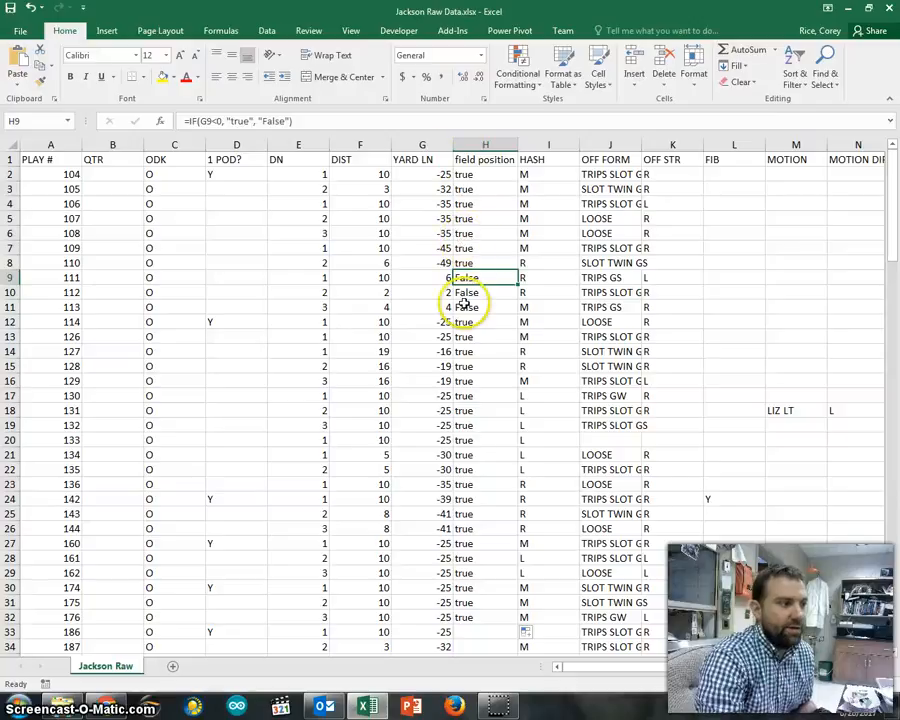
click(484, 174)
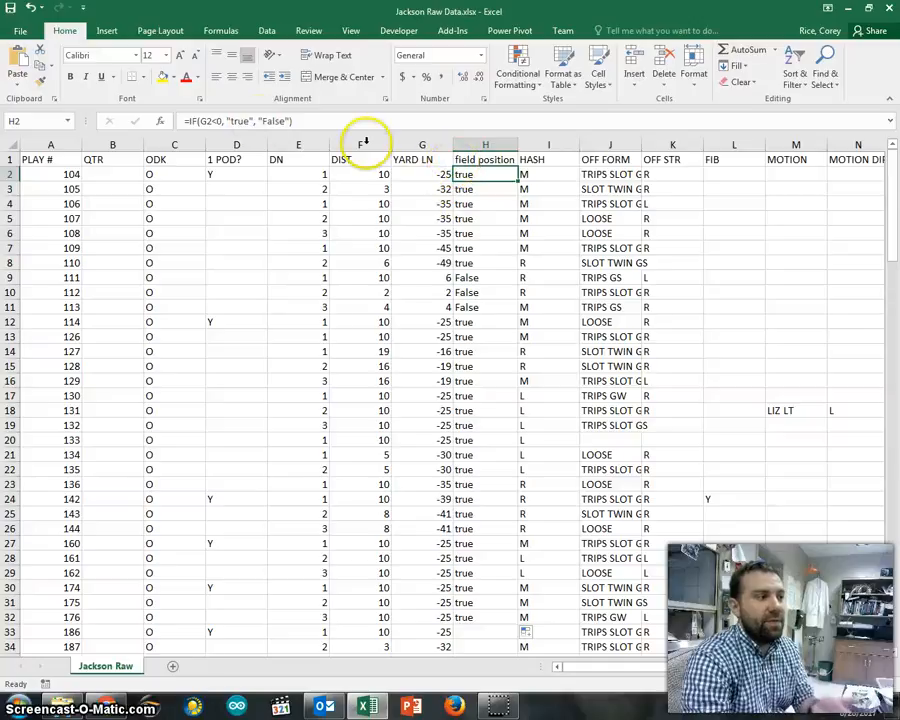
- Replace H2's "true" result with abs(G2)
click(222, 121)
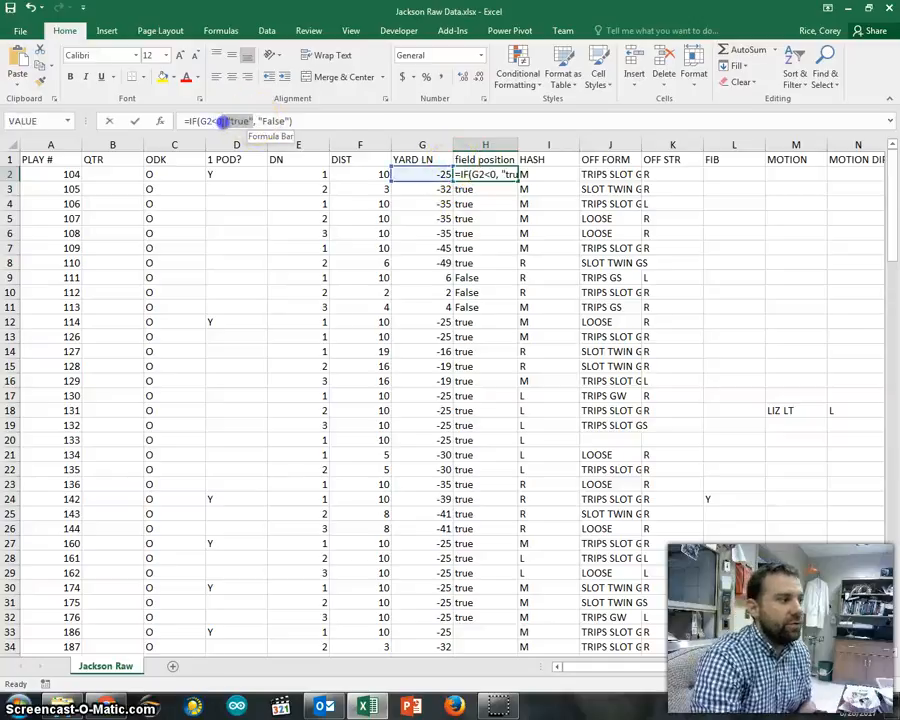
double_click(226, 121)
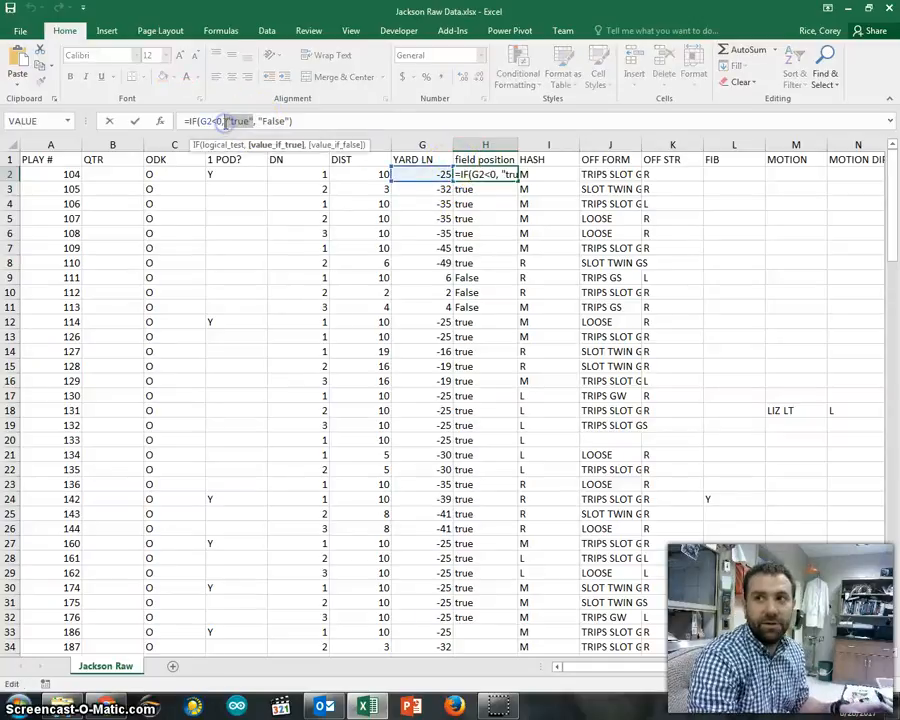
text(abs()
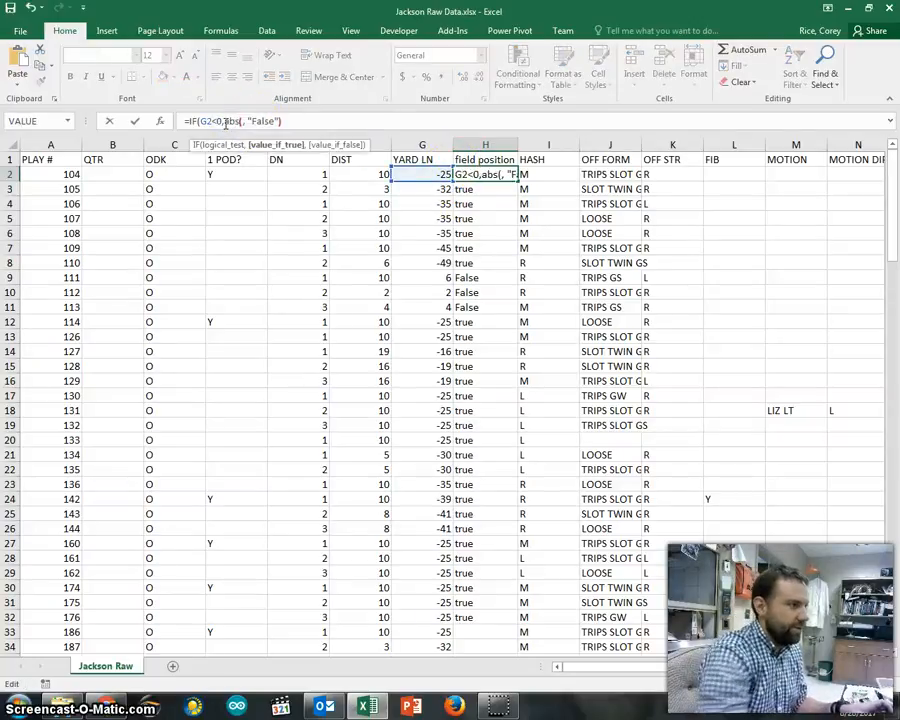
click(416, 177)
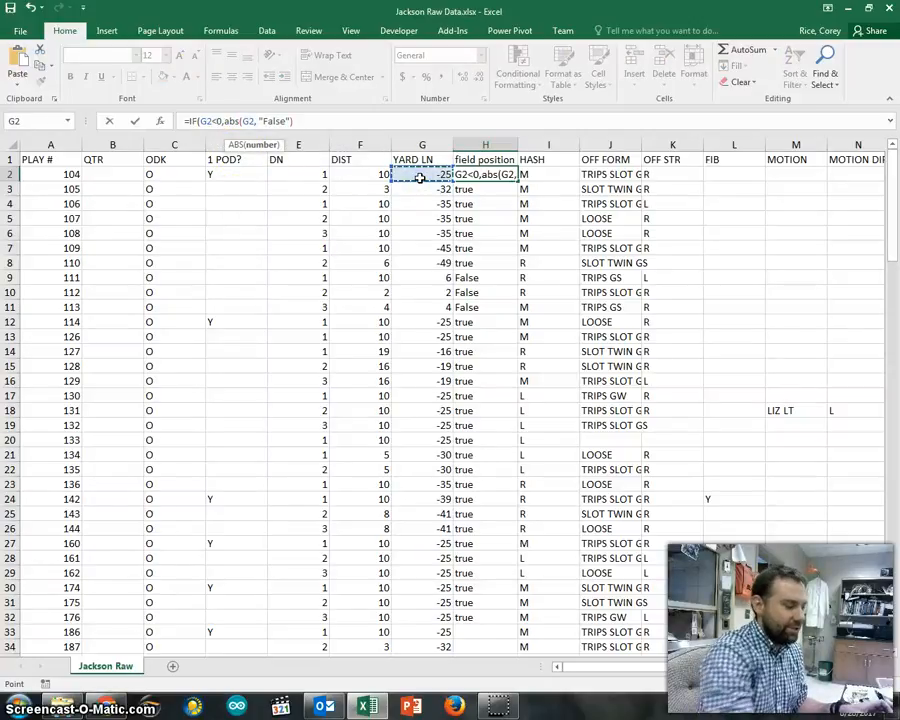
text())
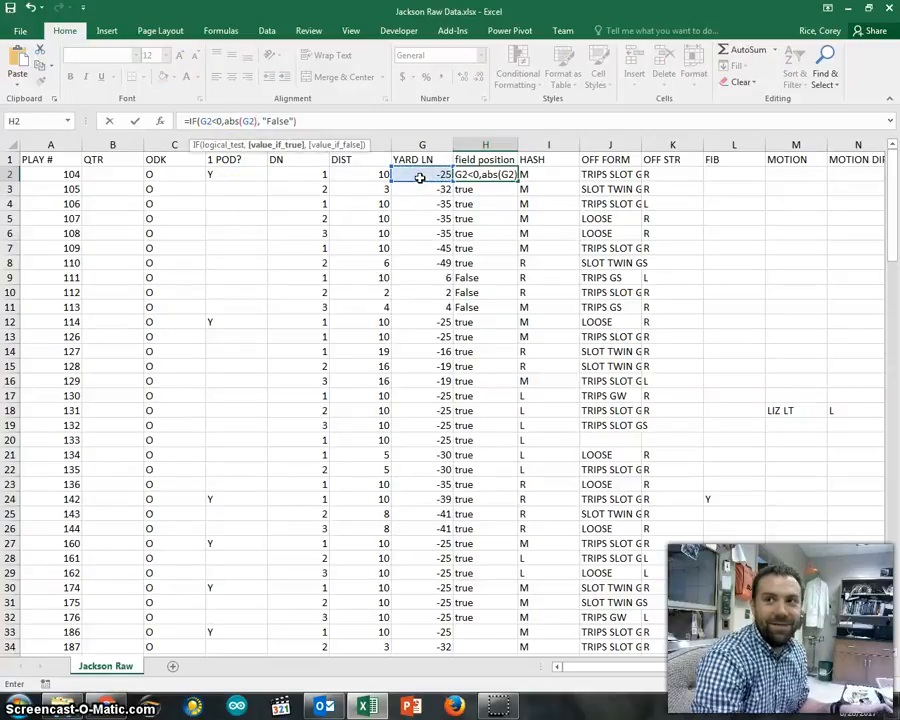
- Replace the "False" result with empty parentheses, giving =IF(G2<0,abs(G2),())
click(281, 120)
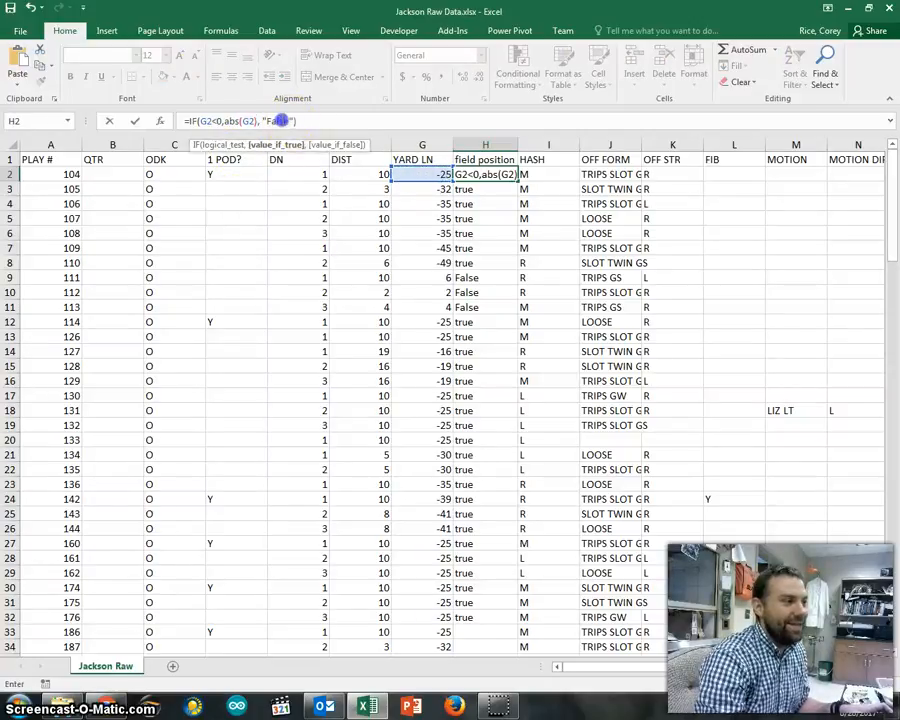
drag(264, 120, 259, 120)
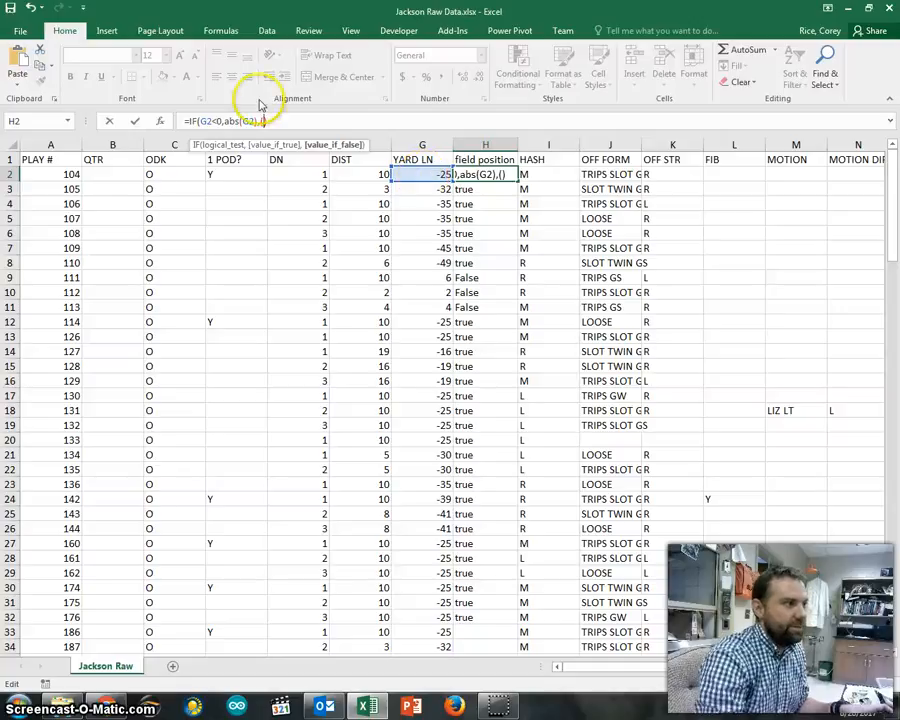
click(227, 121)
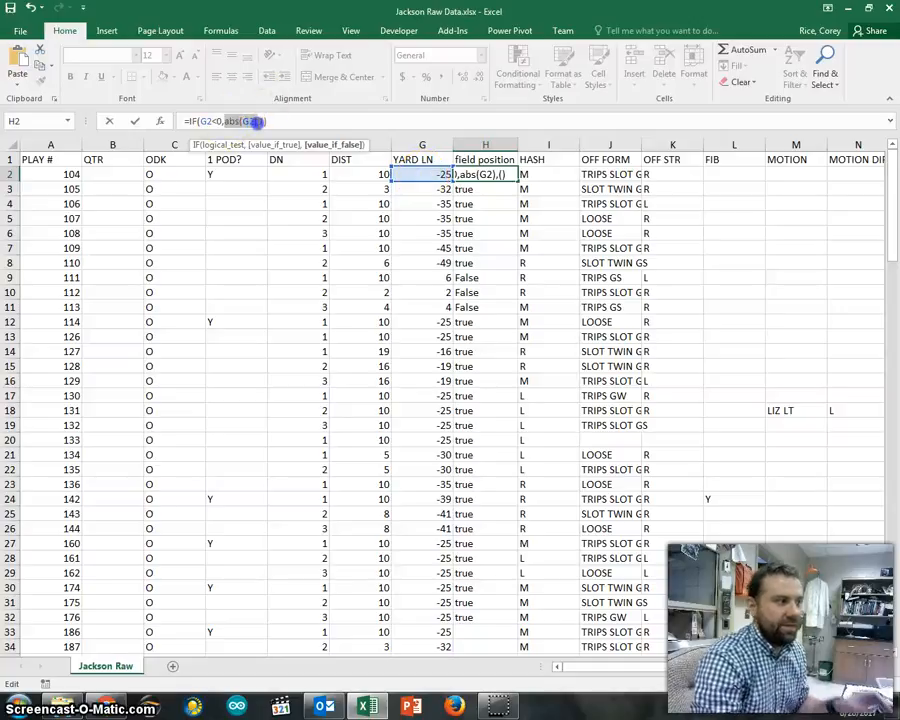
drag(251, 121, 259, 121)
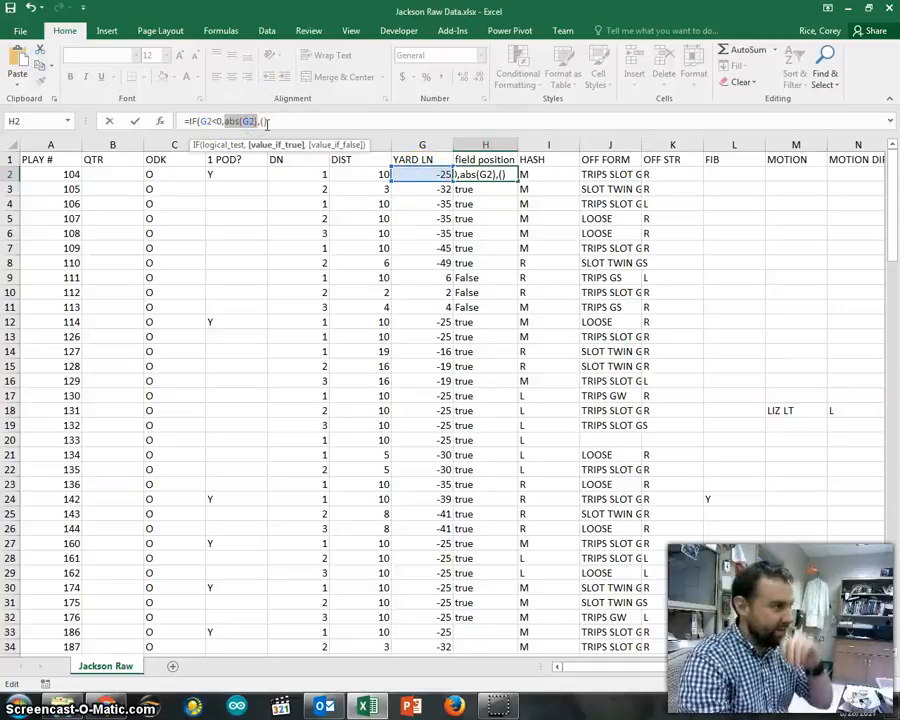
click(262, 121)
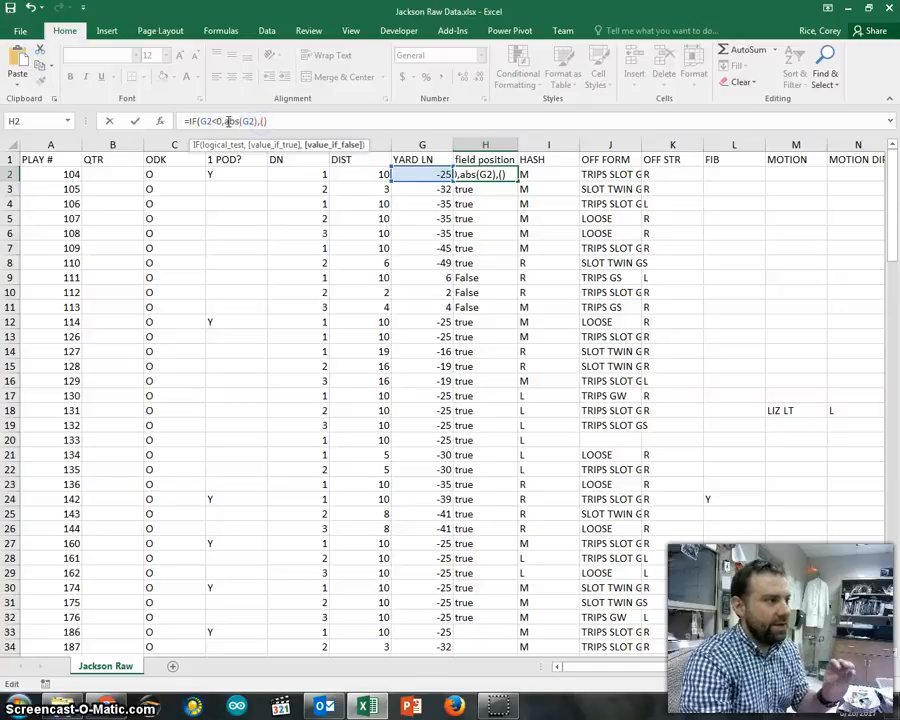
click(228, 121)
click(245, 121)
click(237, 150)
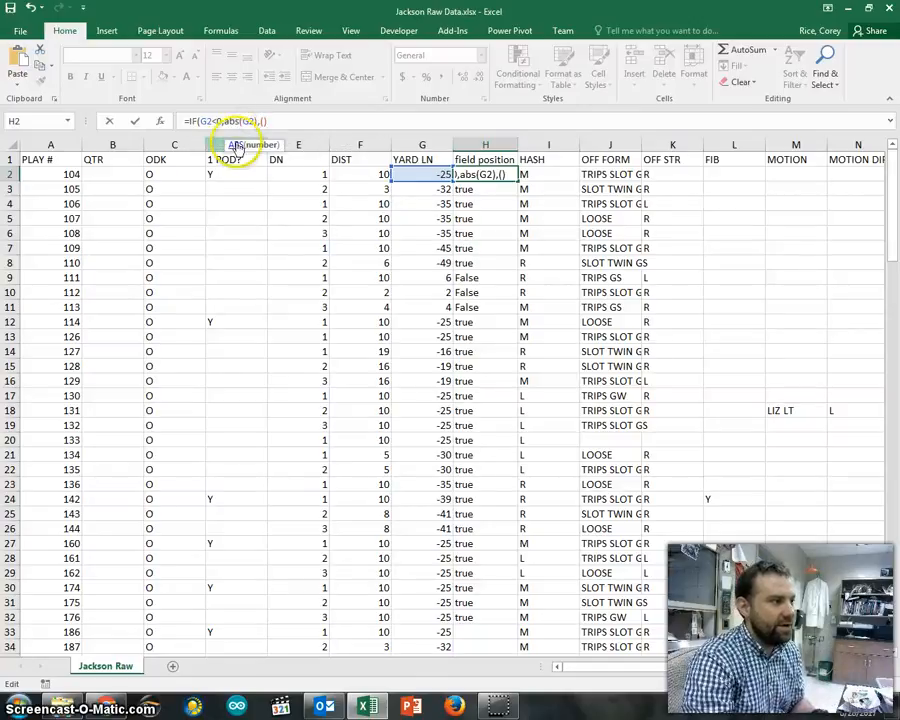
click(262, 121)
click(311, 146)
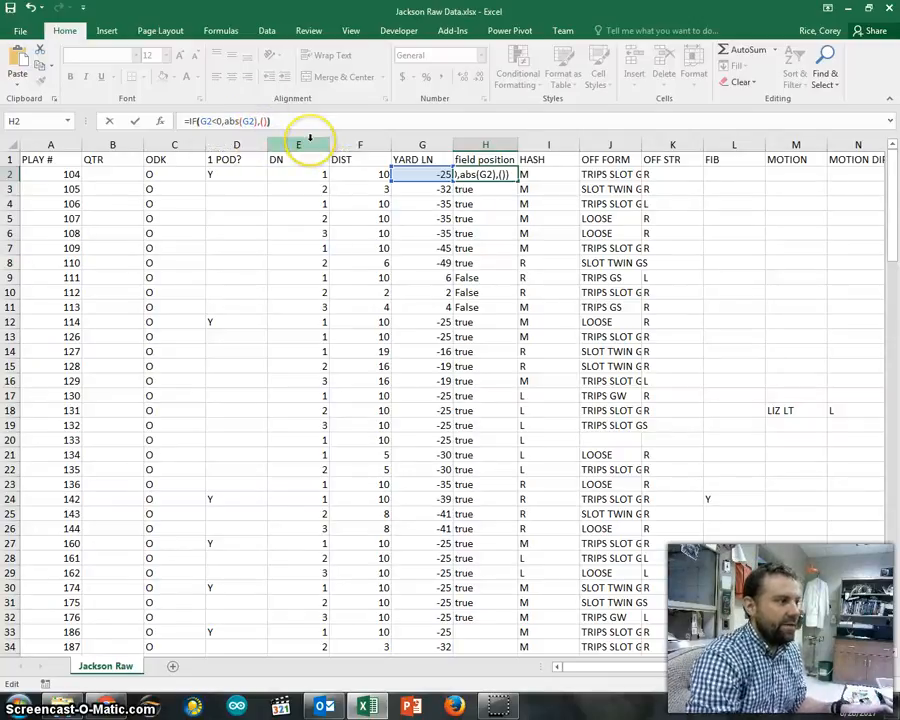
click(268, 124)
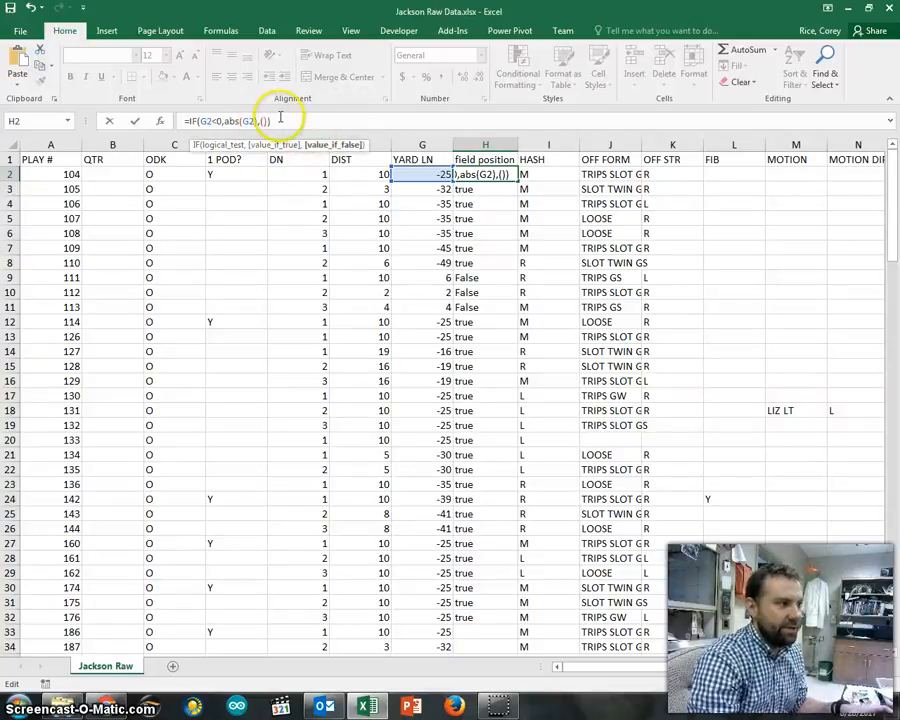
- Fill the value-if-false part with (50-G2)+50, making =IF(G2<0,abs(G2),(50-G2)+50)
text(50)
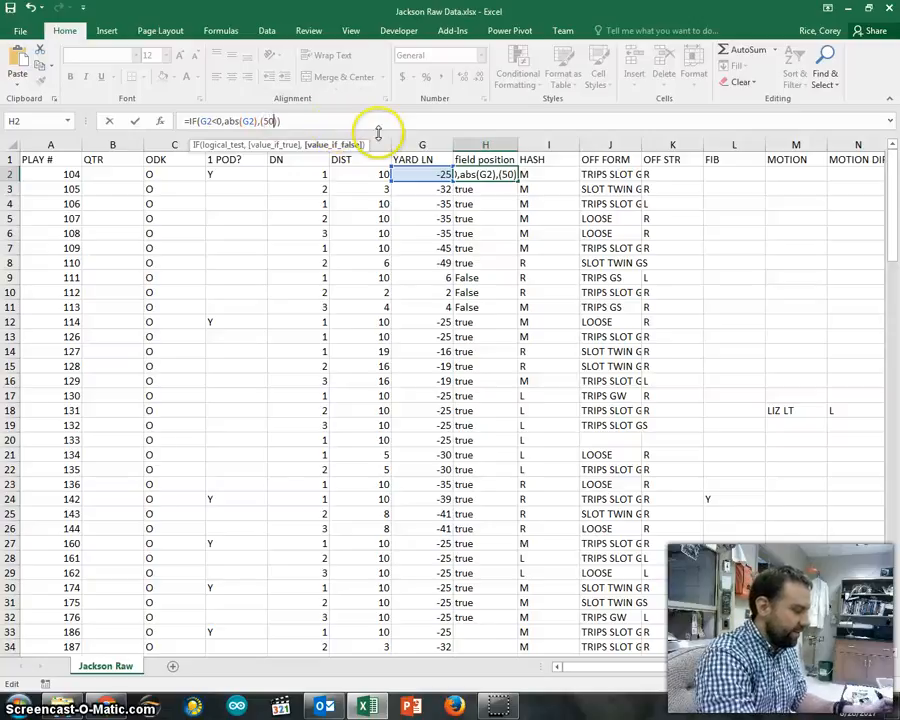
text(-)
click(442, 173)
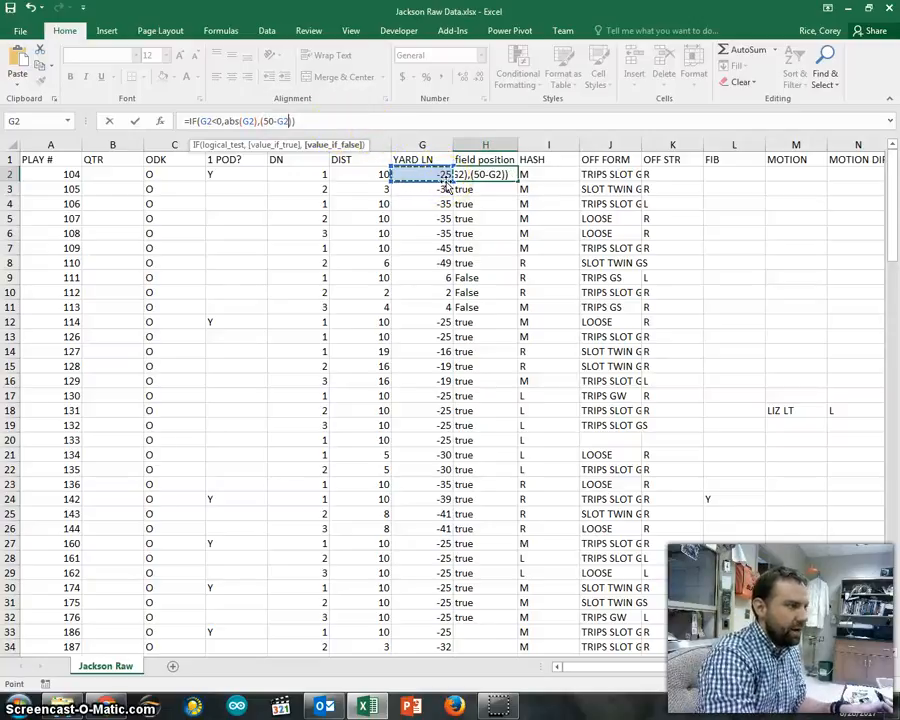
click(299, 121)
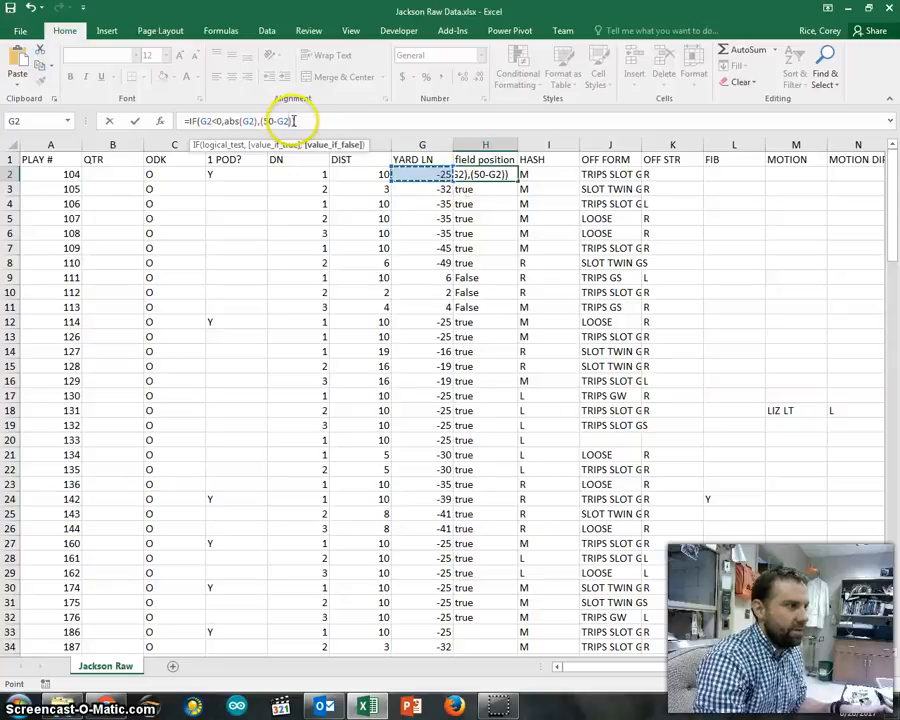
text(+50)
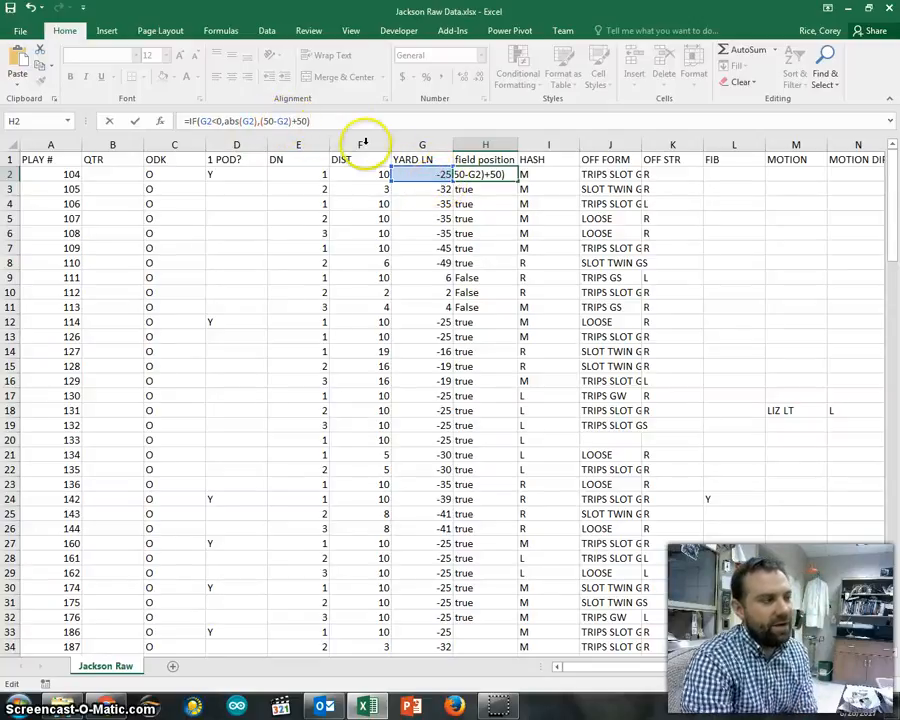
click(291, 121)
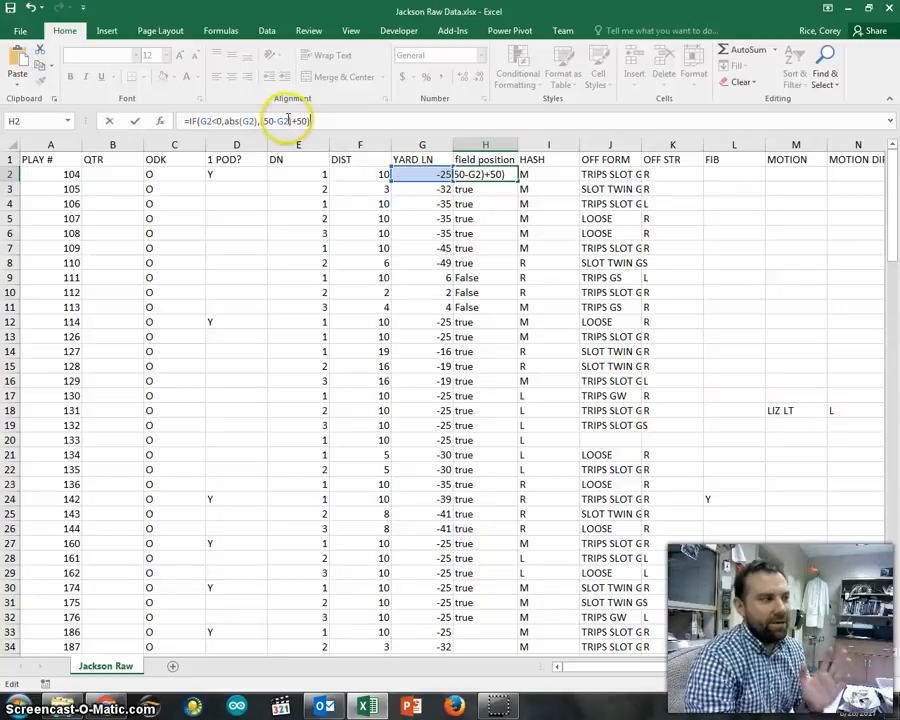
drag(257, 121, 313, 121)
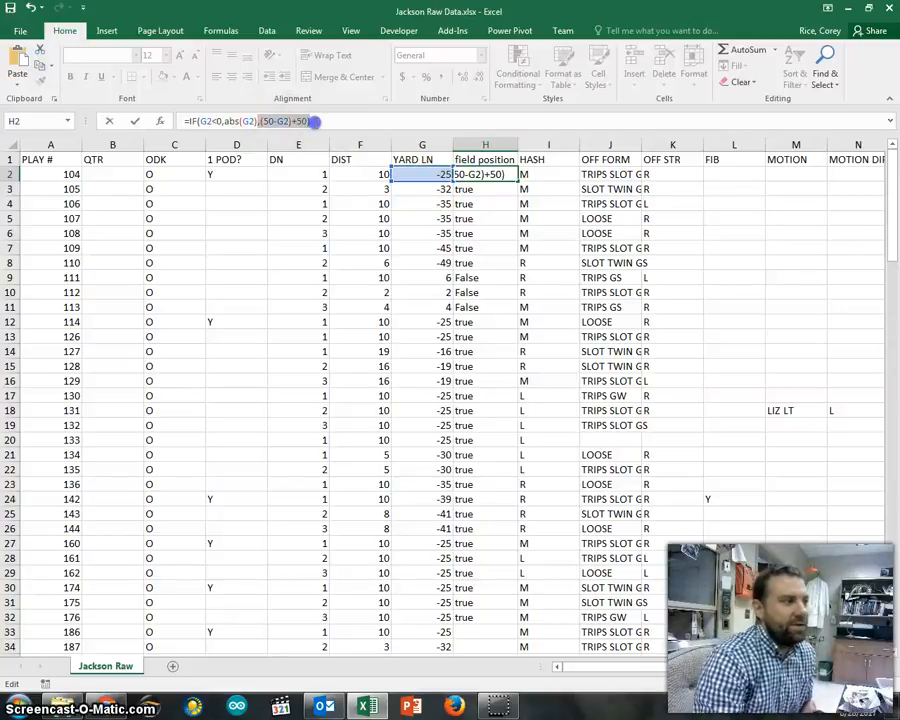
click(200, 121)
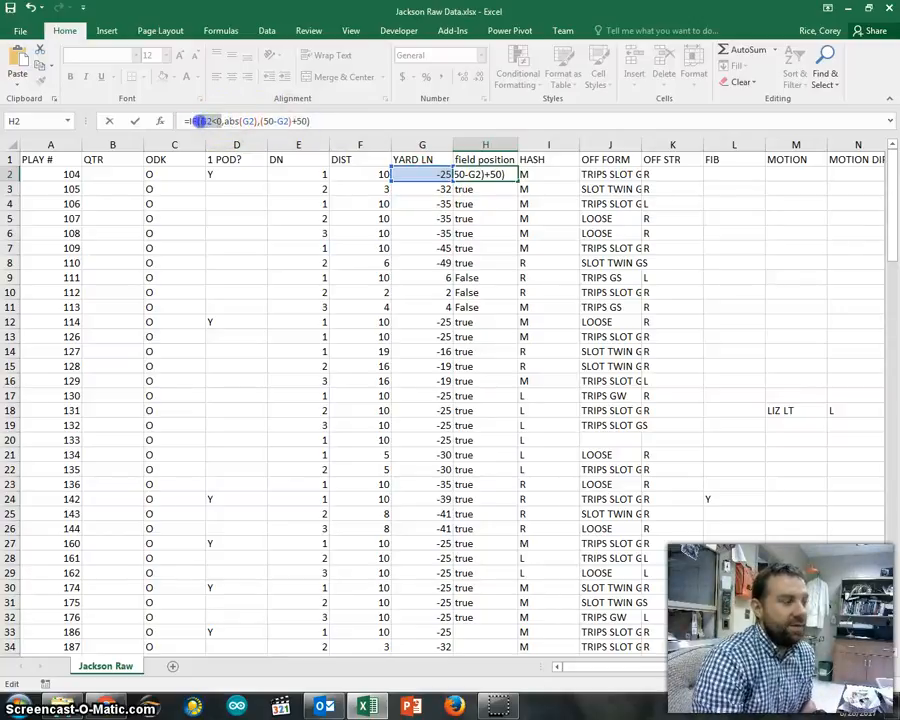
double_click(205, 121)
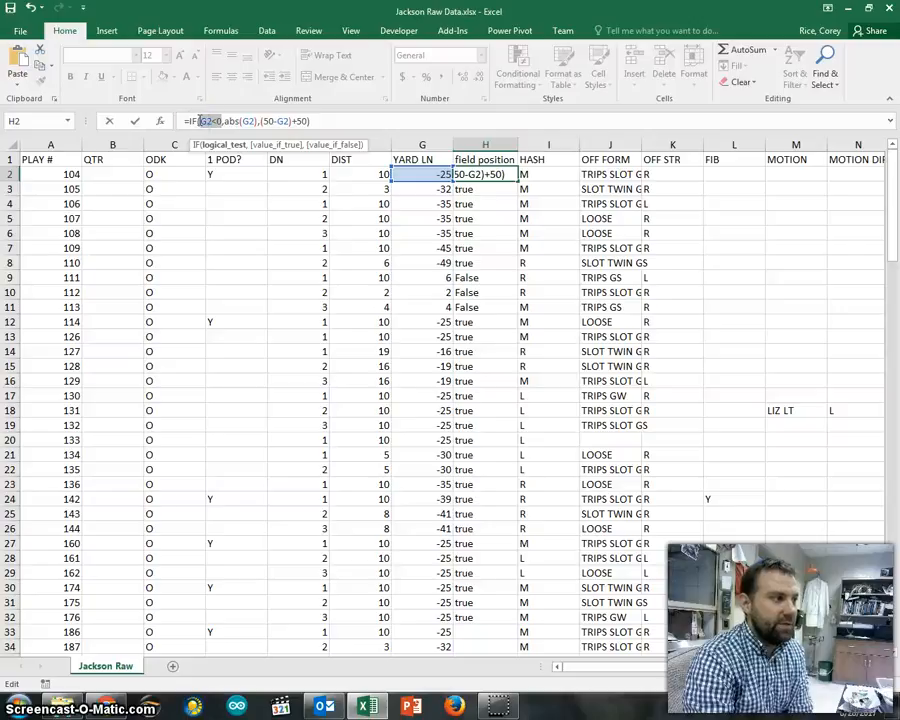
drag(203, 121, 224, 122)
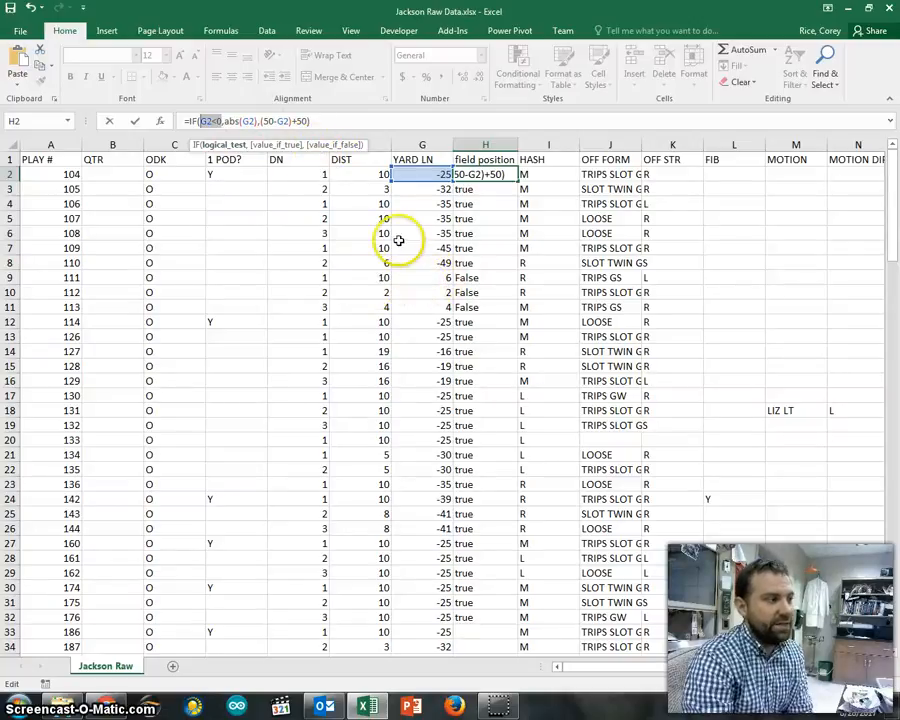
drag(213, 121, 217, 122)
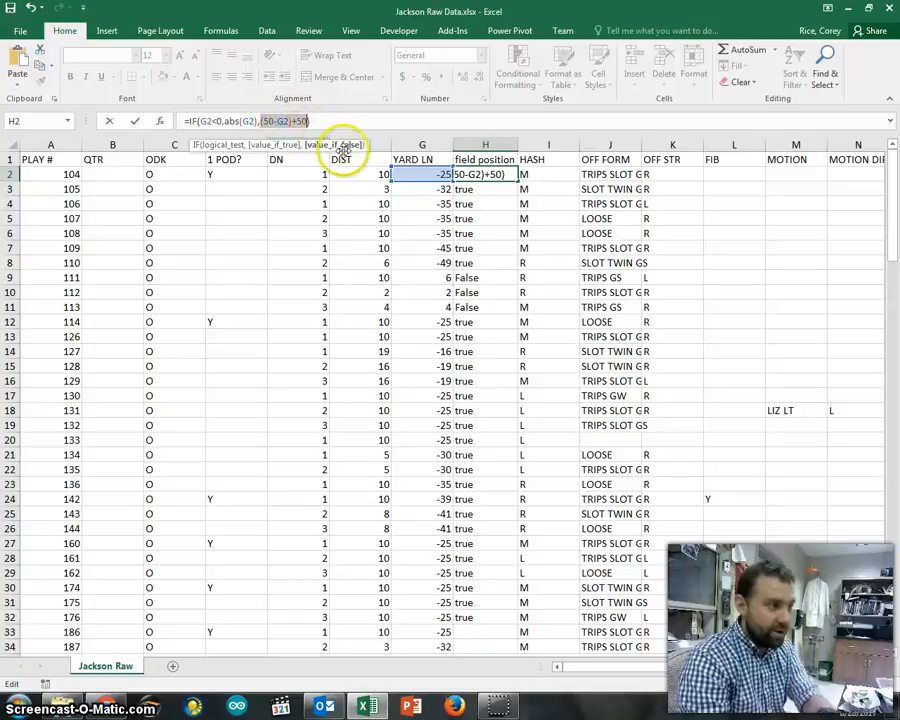
click(468, 278)
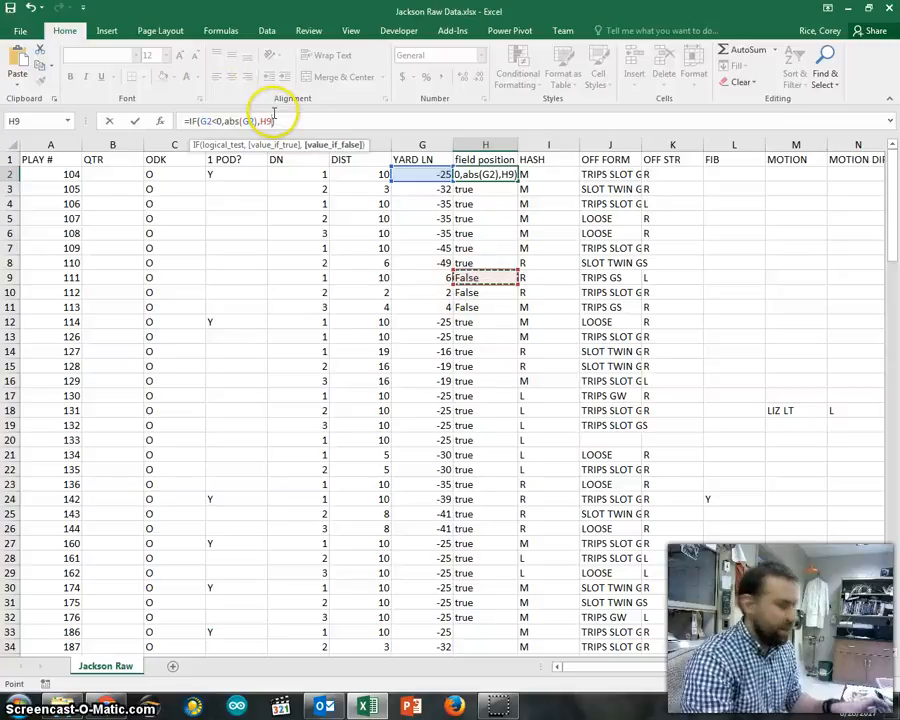
key(ctrl+z)
- Commit the new H2 formula and fill it down to H32
key(Return)
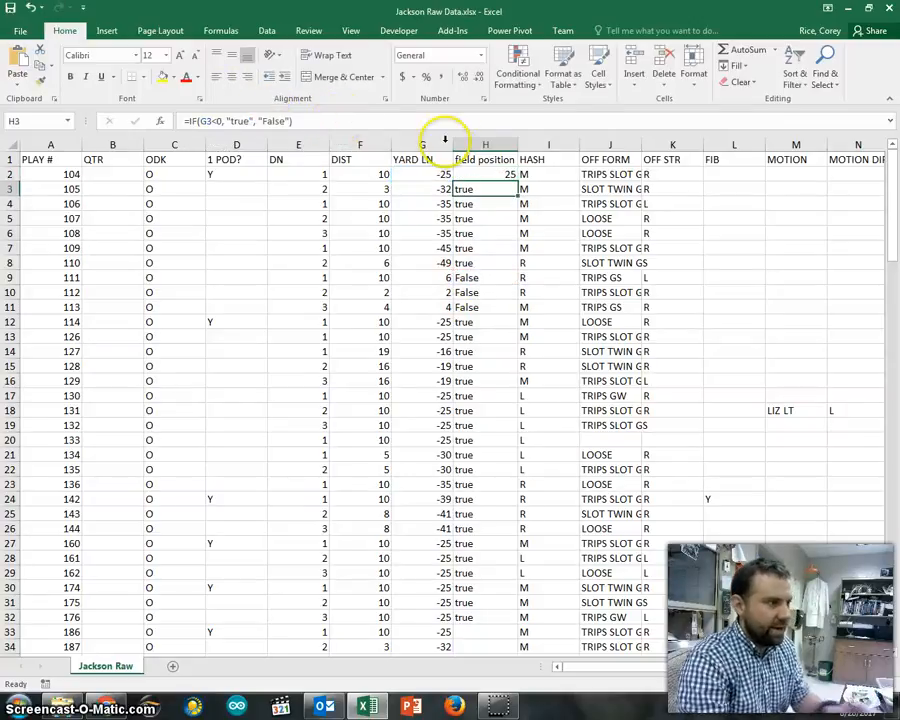
click(497, 174)
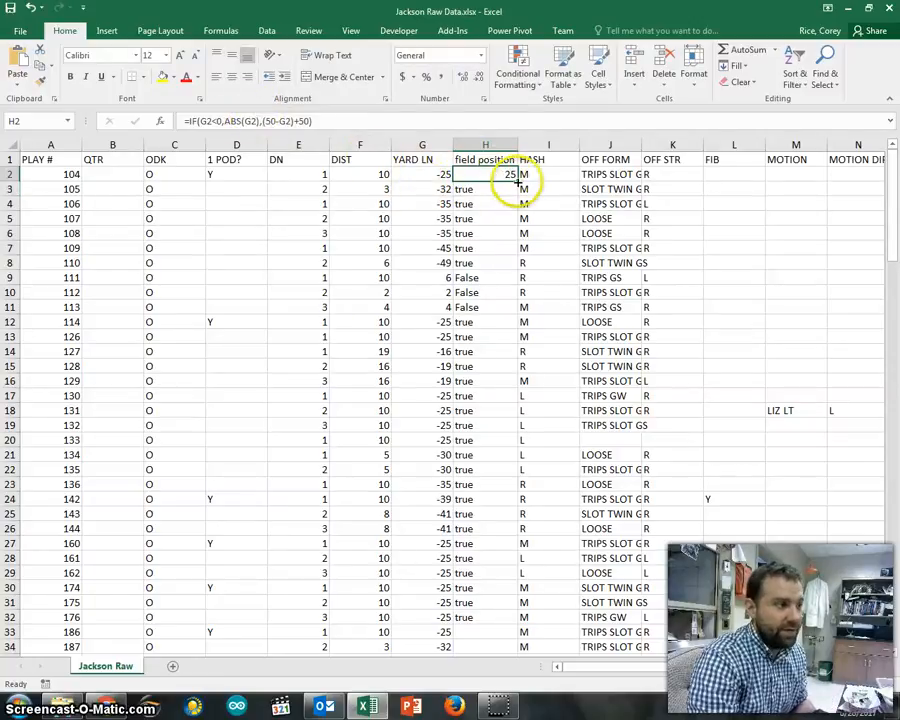
drag(518, 180, 515, 627)
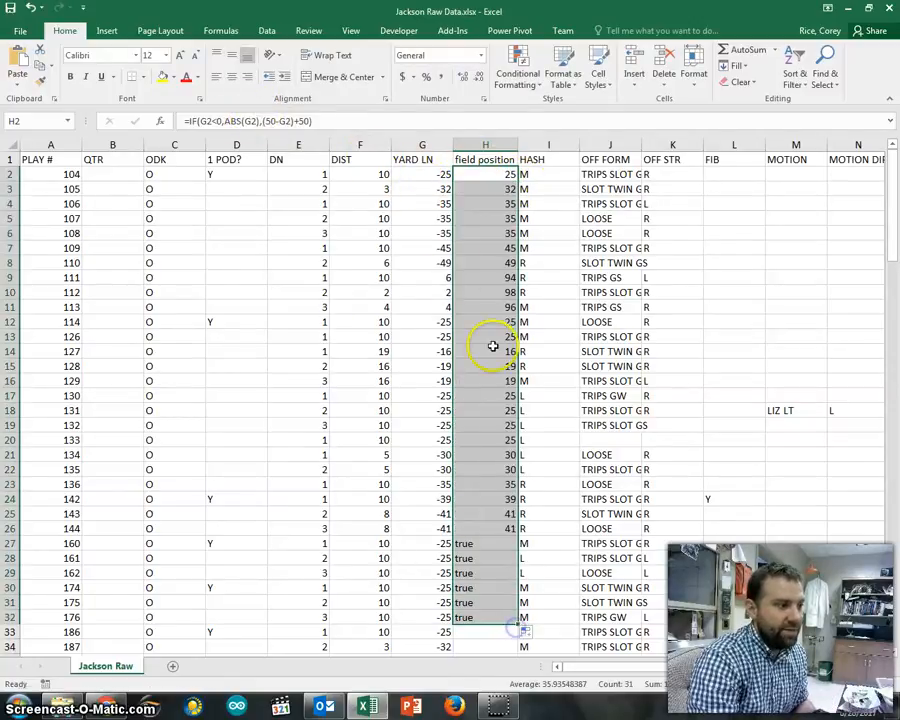
- Check the copied formula in H9, showing 94 for yard line 6, then H2's formula
click(427, 278)
click(492, 277)
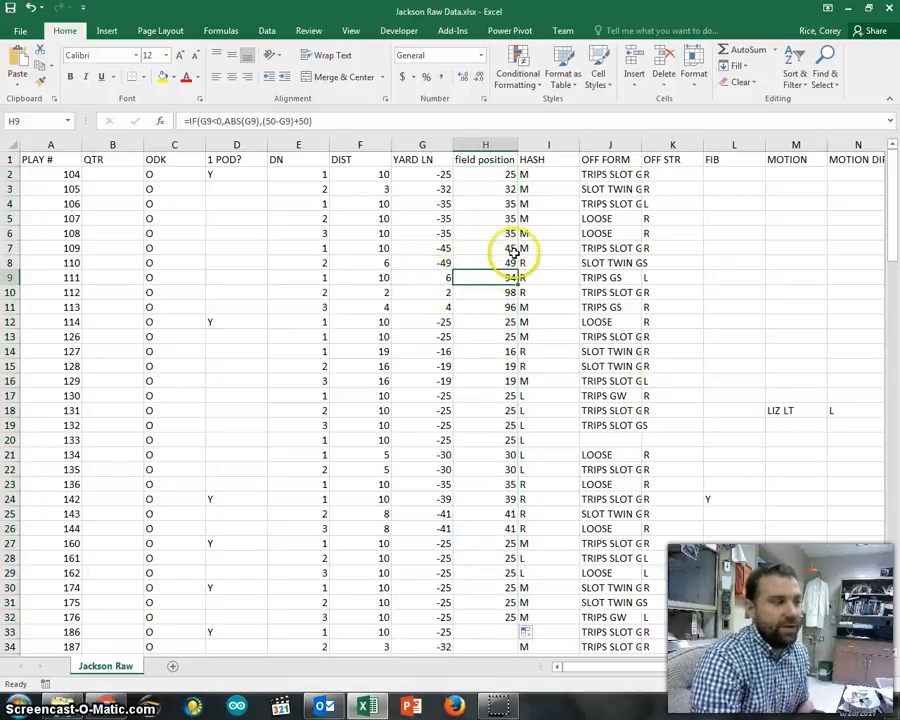
click(493, 172)
click(341, 120)
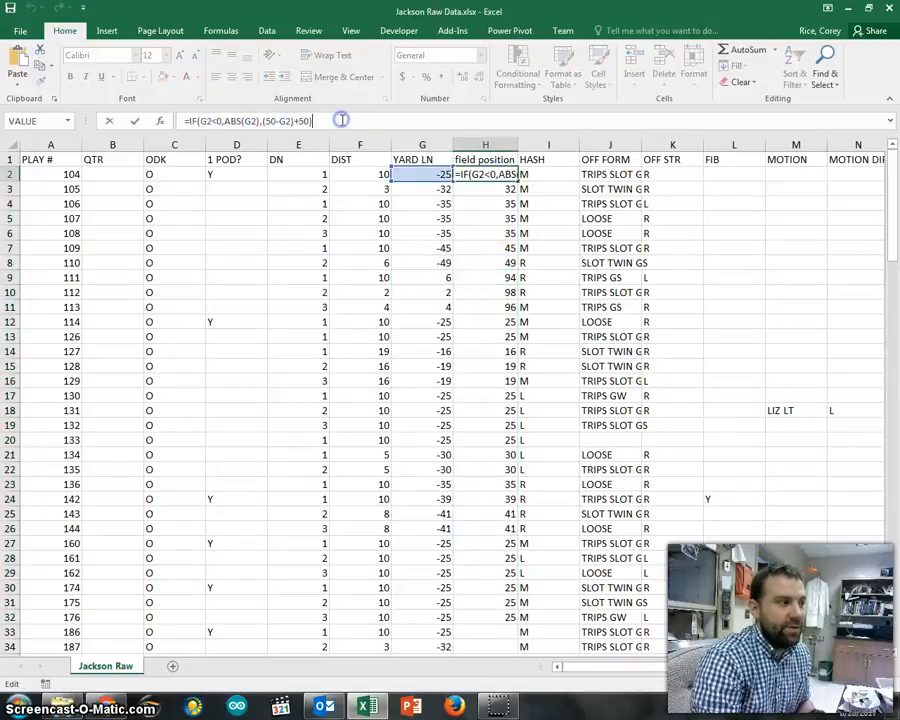
click(482, 159)
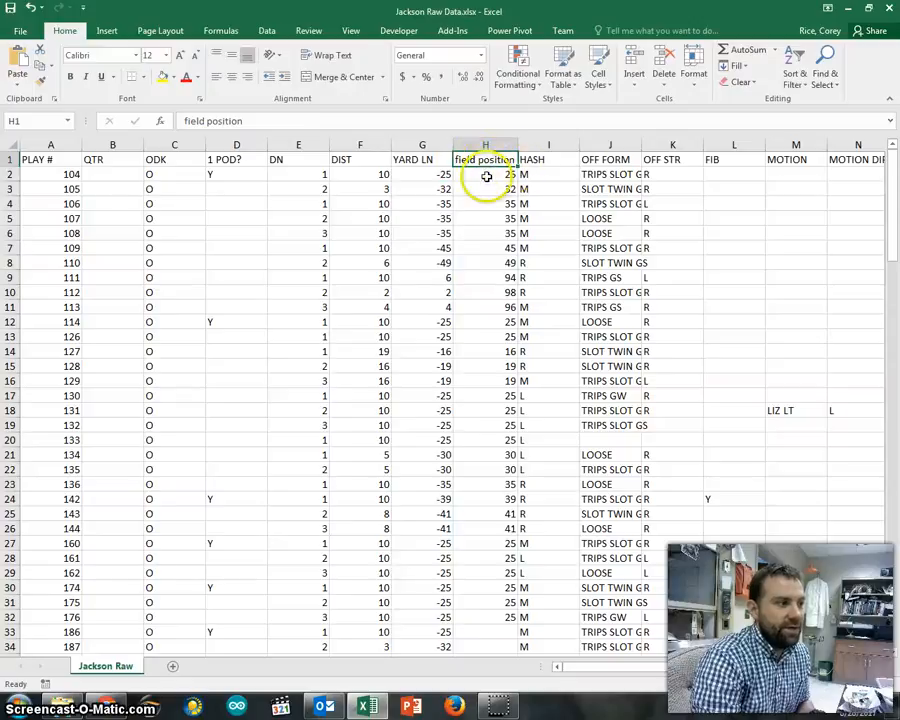
click(486, 176)
- Fill the field position formula from H2 down to row 150
drag(517, 184, 512, 569)
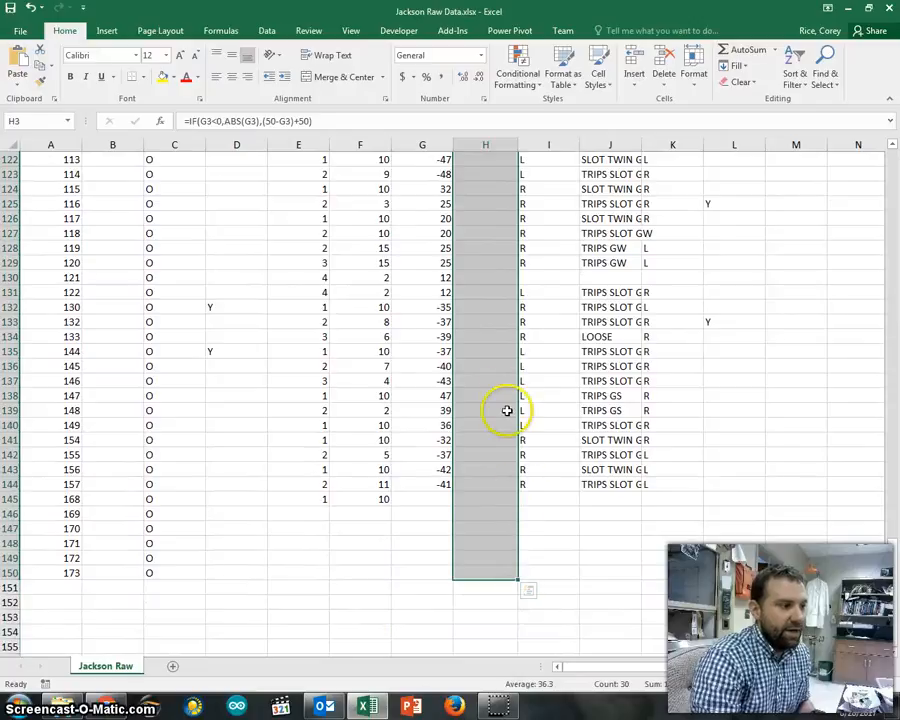
scroll(504, 408, up, 20)
scroll(502, 424, up, 10)
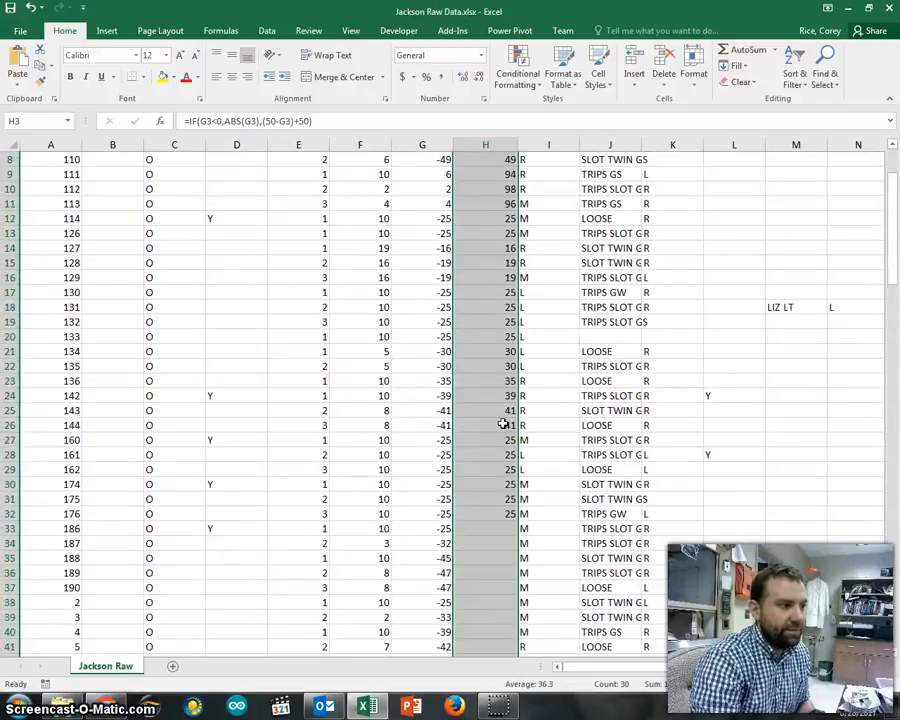
click(490, 174)
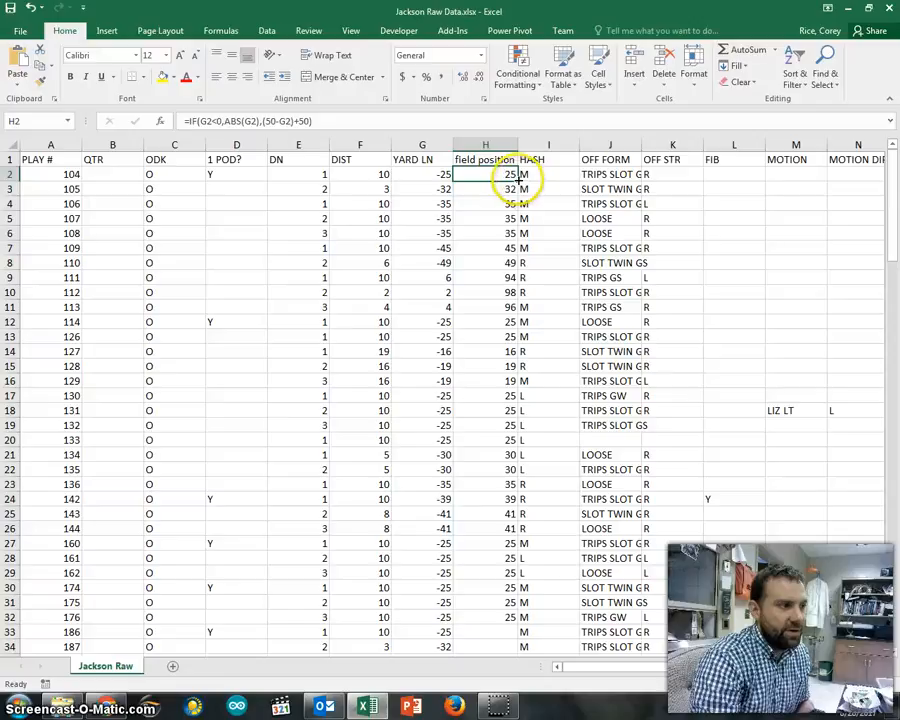
drag(517, 181, 523, 591)
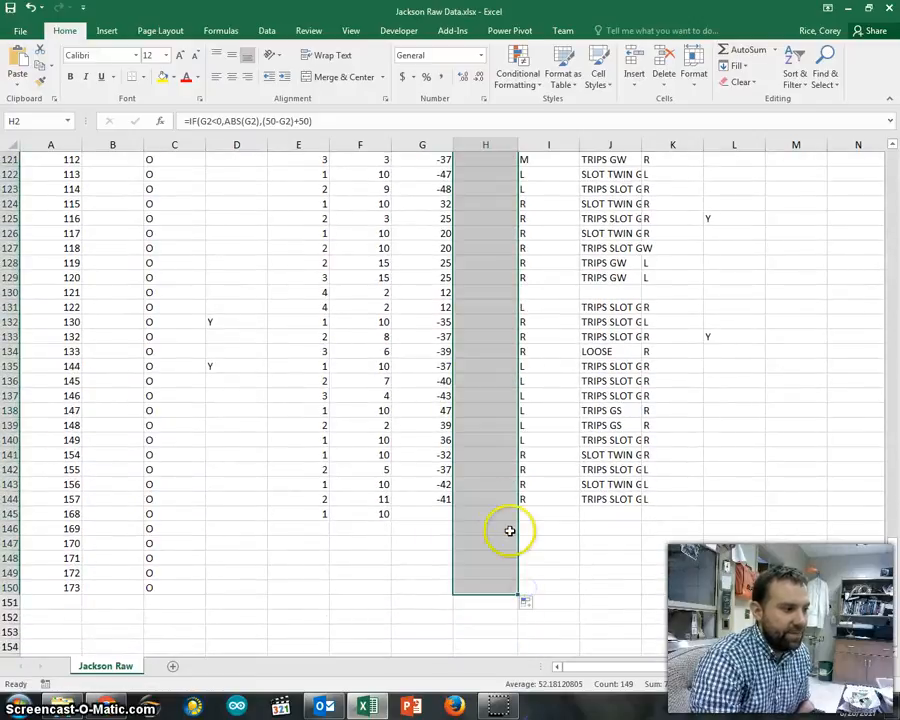
- Inspect rows 145–150, where blank yard lines in G produce 100 in H
click(470, 513)
click(420, 513)
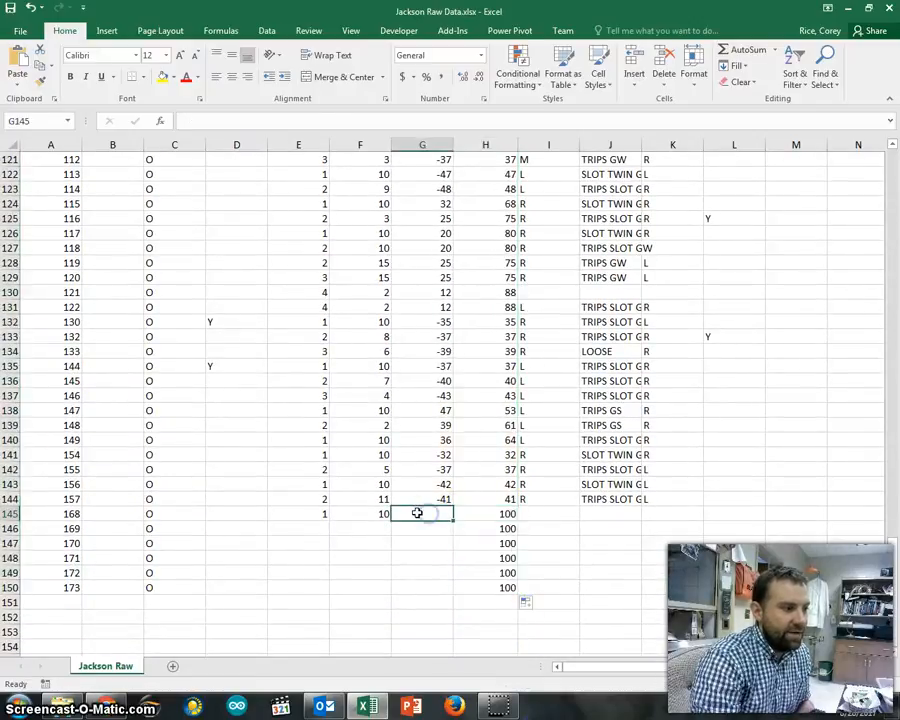
drag(425, 515, 429, 573)
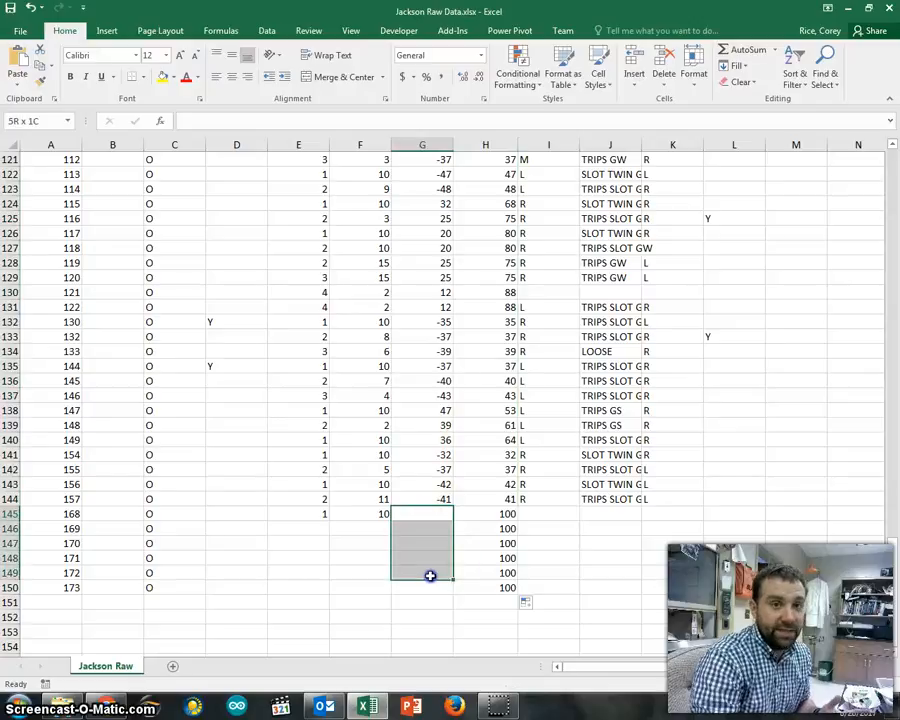
drag(468, 513, 474, 588)
scroll(482, 543, up, 14)
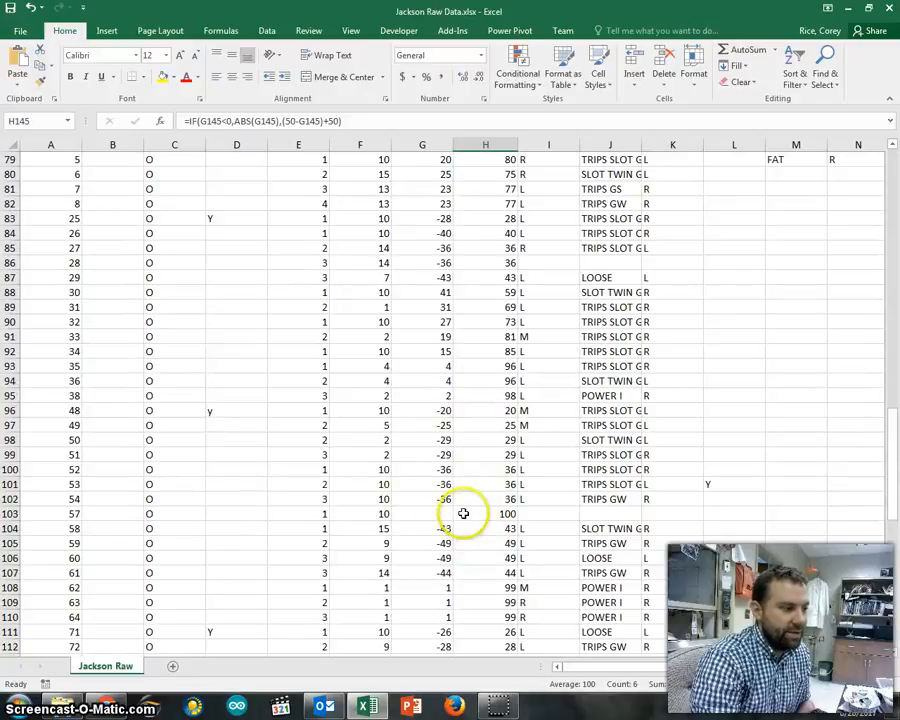
- Delete the 100 field position results in rows with no yard line, such as H103
click(494, 516)
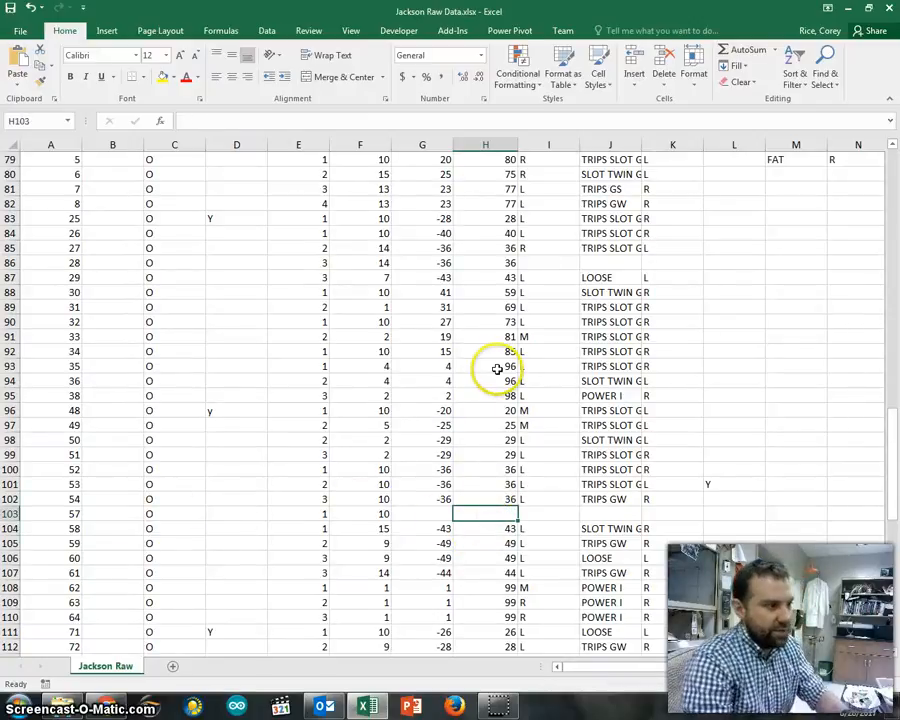
scroll(496, 368, up, 4)
click(484, 266)
click(484, 277)
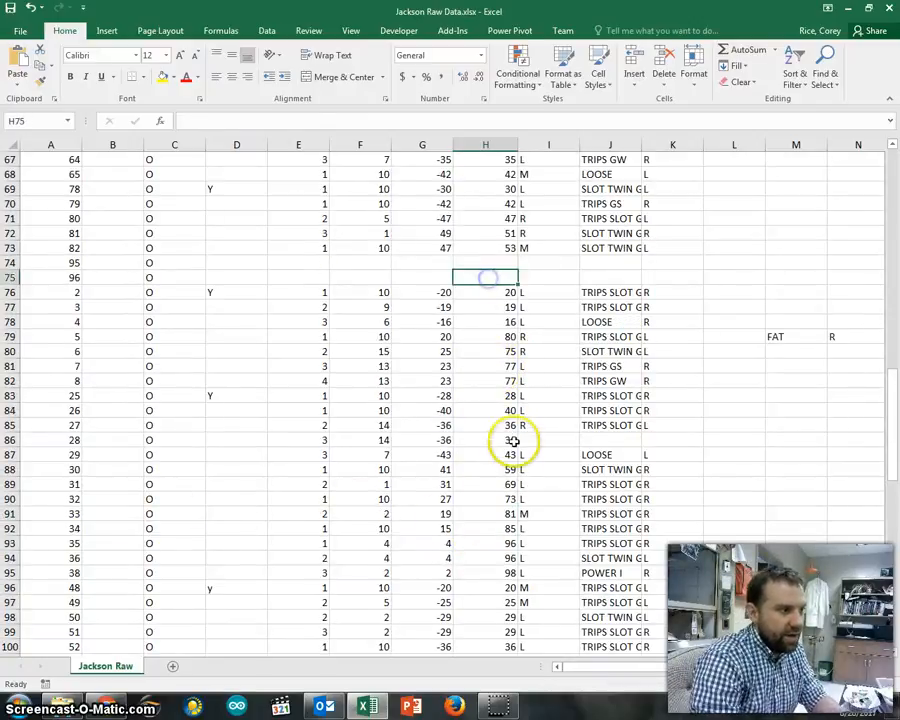
scroll(502, 430, down, 9)
scroll(500, 428, down, 10)
drag(486, 471, 495, 540)
key(Delete)
scroll(496, 500, up, 20)
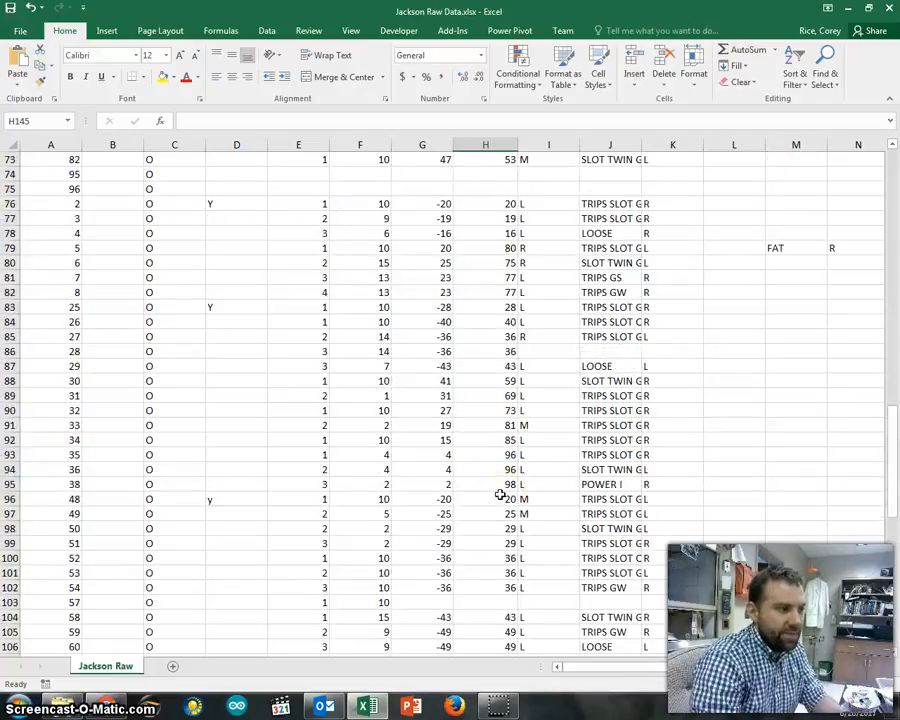
scroll(500, 494, up, 11)
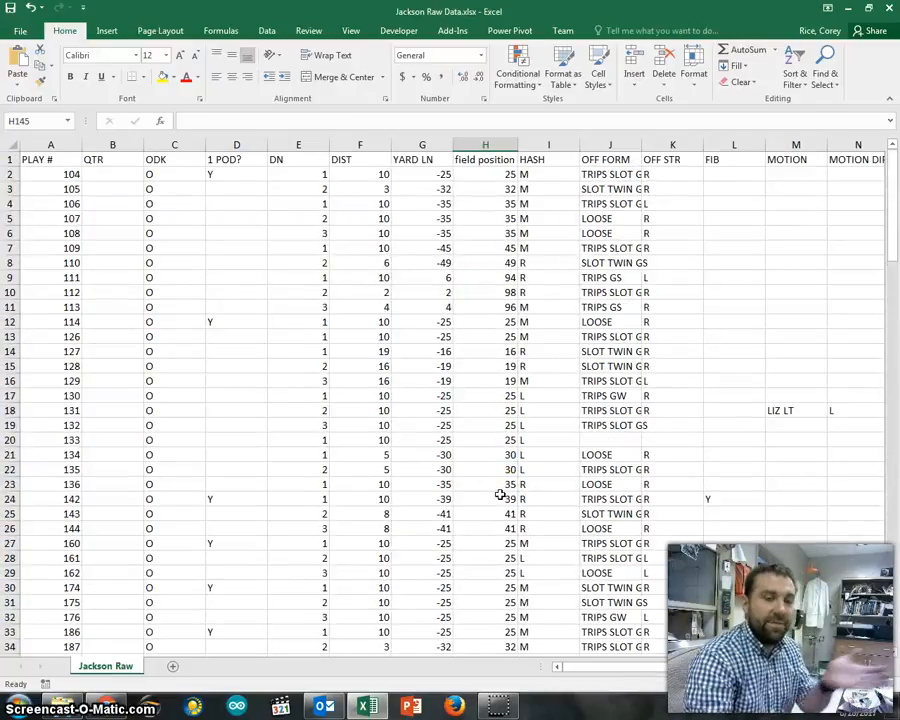